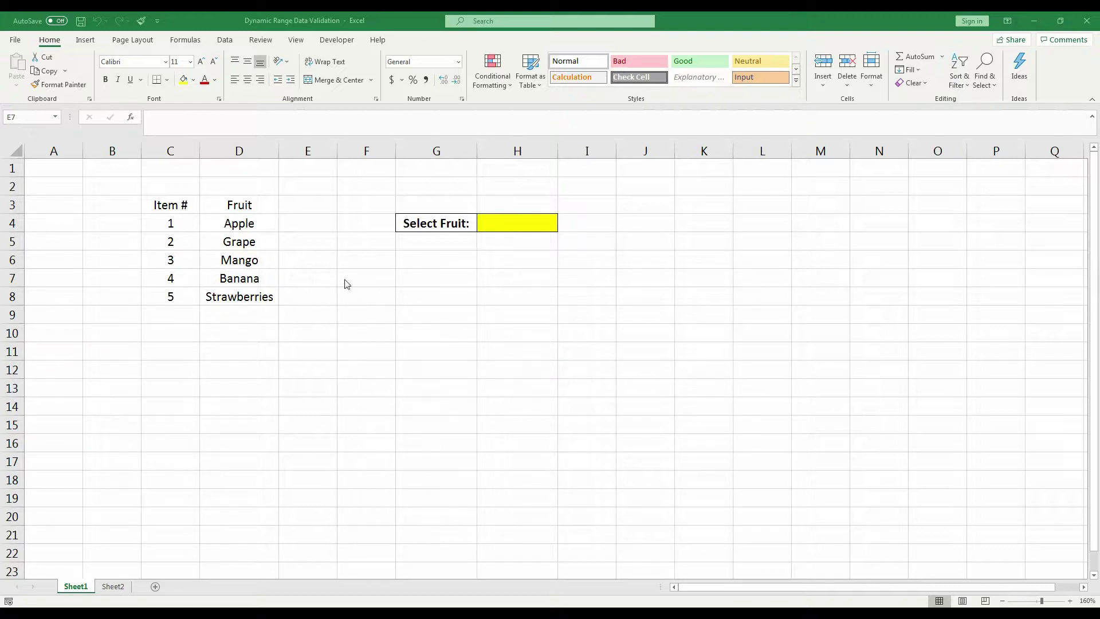
- Select parts of the fruit list and the yellow Select Fruit cell H4 to review the layout
drag(170, 209, 170, 294)
drag(224, 204, 240, 299)
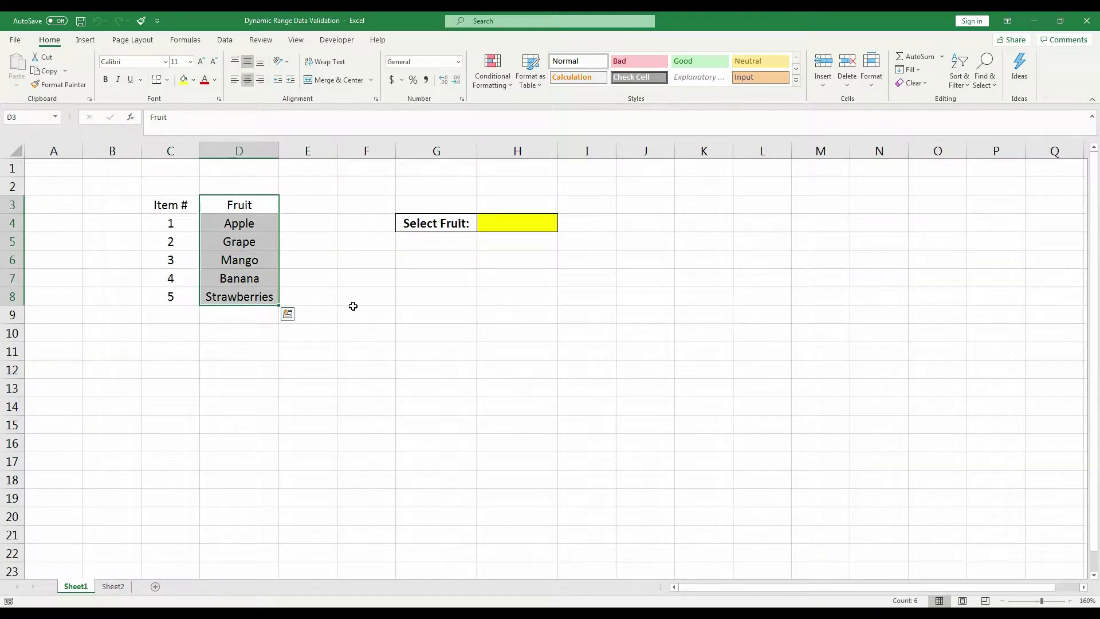
click(365, 307)
click(500, 222)
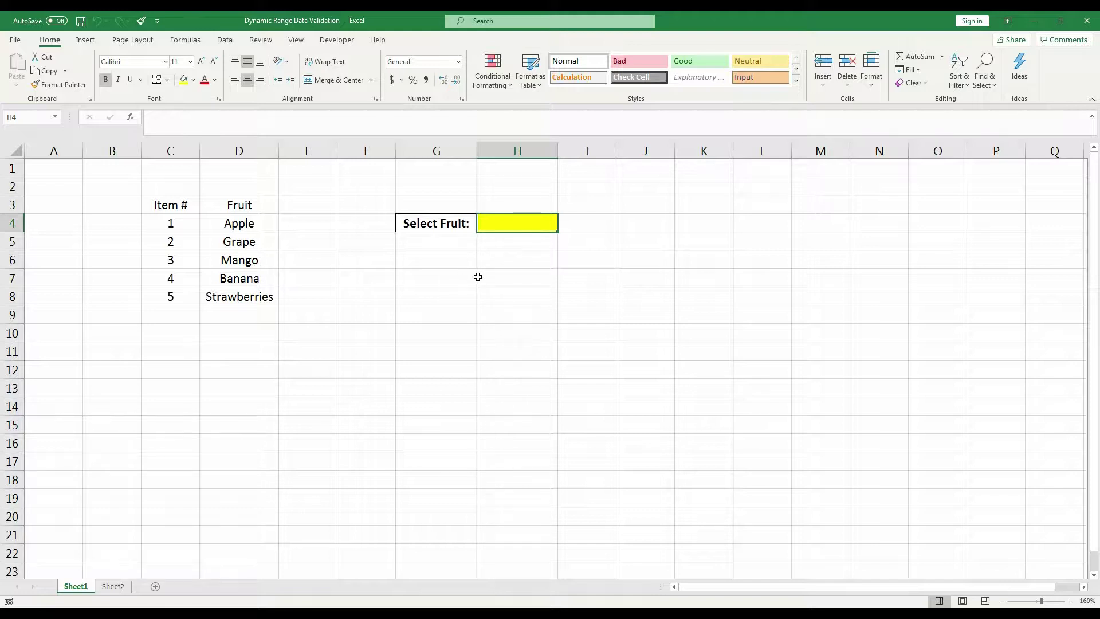
drag(160, 205, 305, 301)
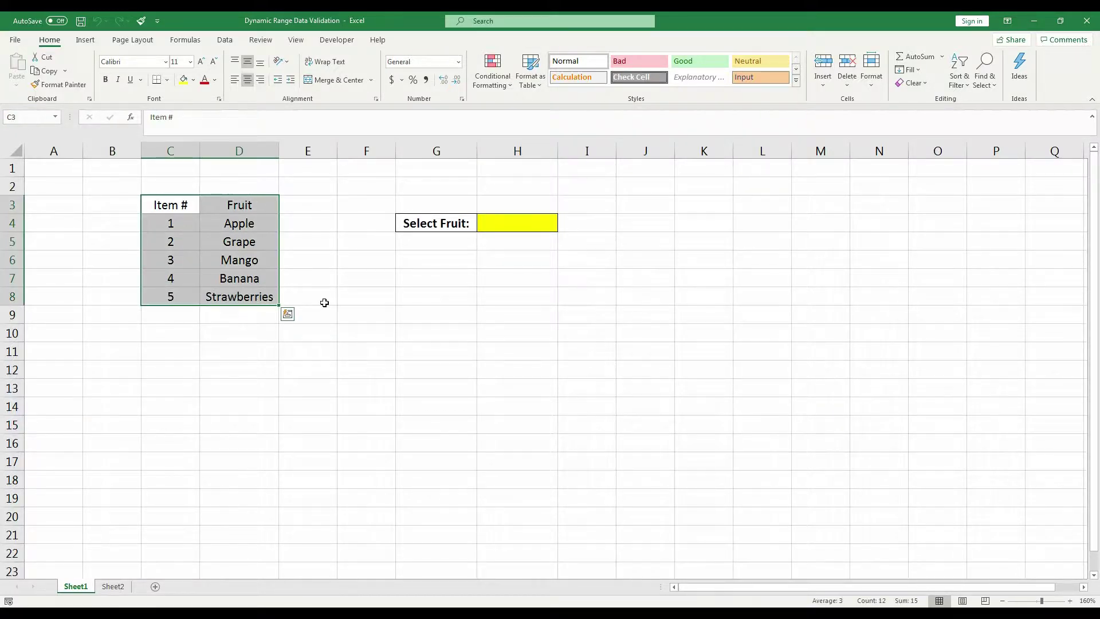
click(305, 301)
- Convert the Item # and Fruit list C3:D8 into formatted table Table1
drag(169, 204, 249, 296)
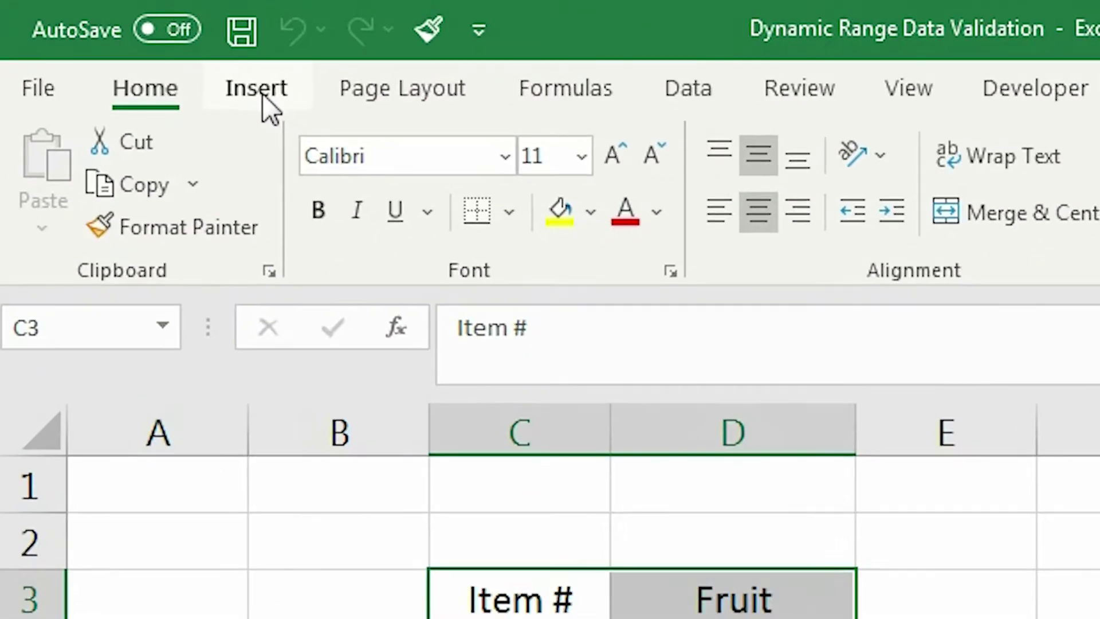
click(262, 94)
click(300, 172)
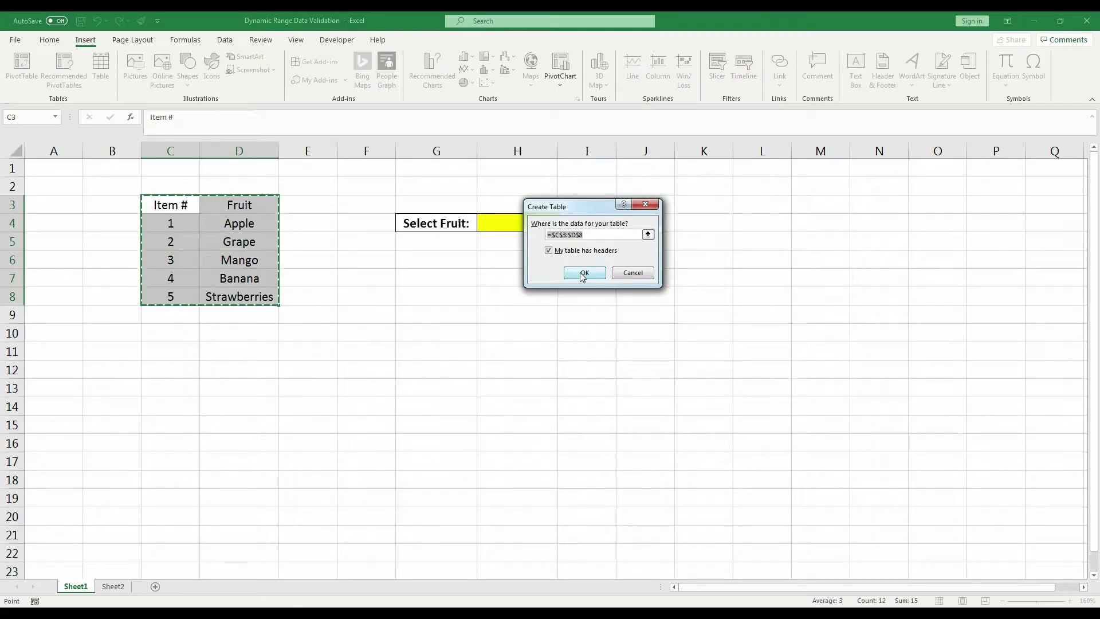
click(579, 273)
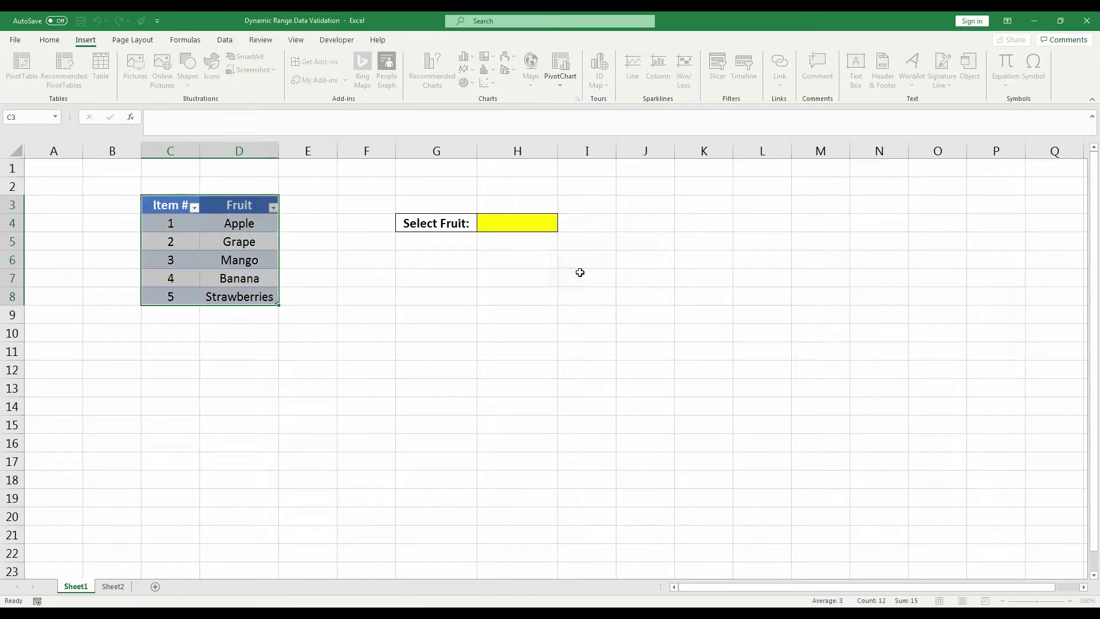
click(371, 336)
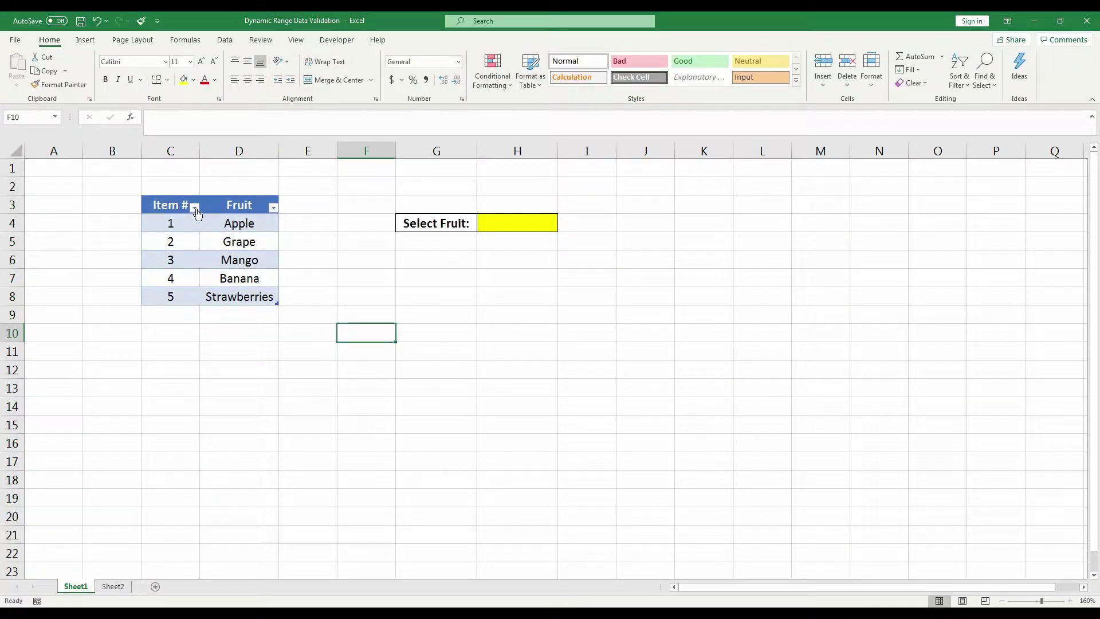
click(249, 242)
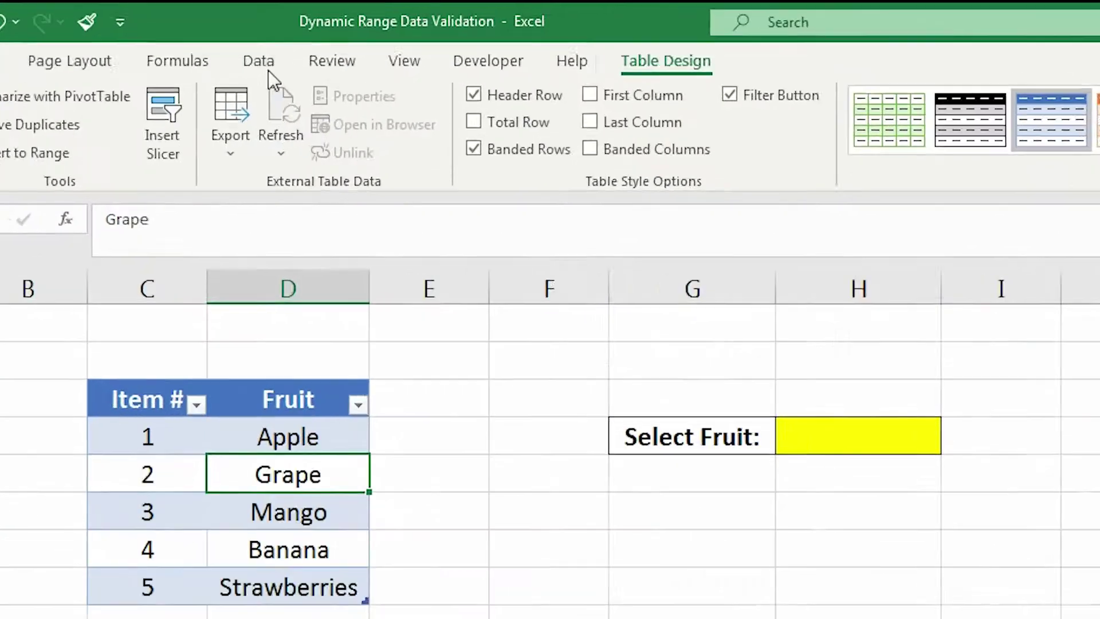
- Turn off the filter buttons on Table1's Item # and Fruit headers
click(225, 40)
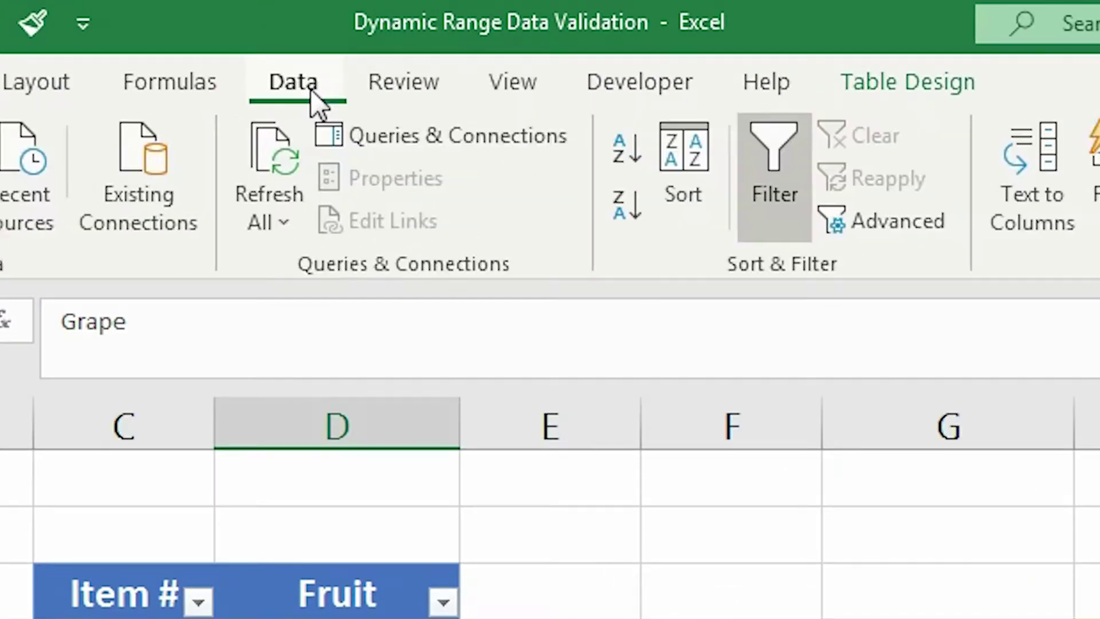
click(782, 172)
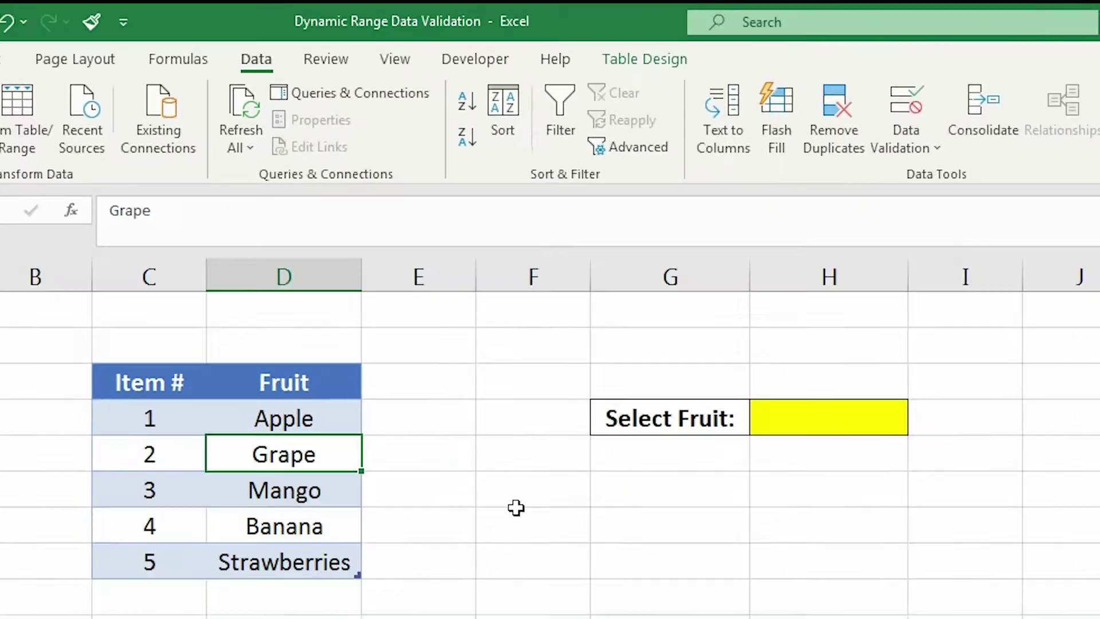
click(366, 278)
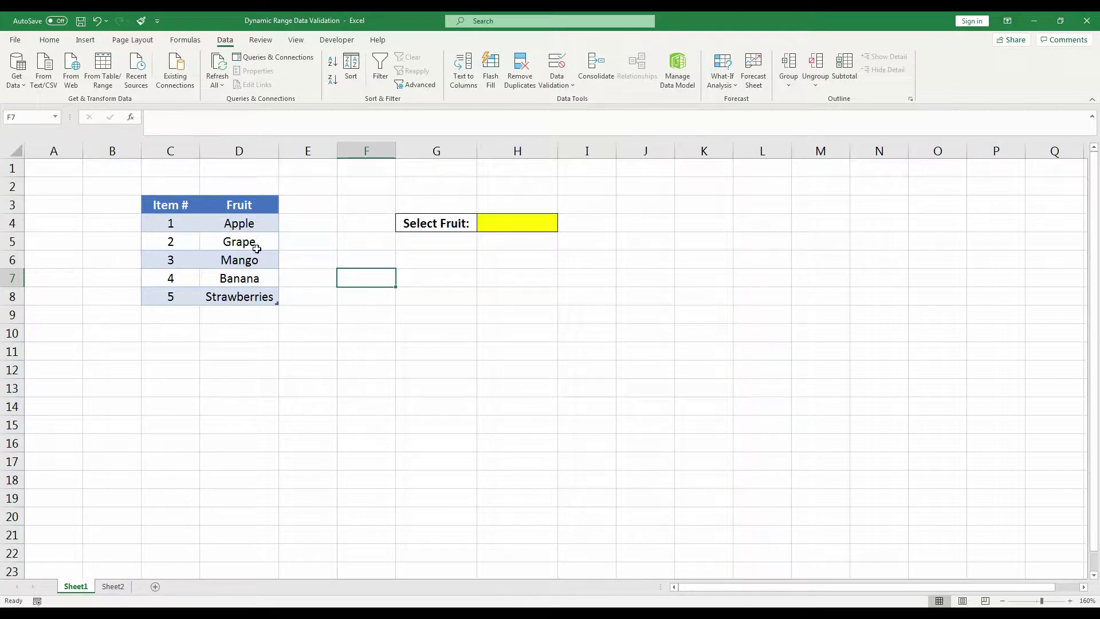
- Name the table's fruit cells D4:D8 'Fruit', replacing the suggested name Apple
drag(259, 222, 292, 294)
click(332, 296)
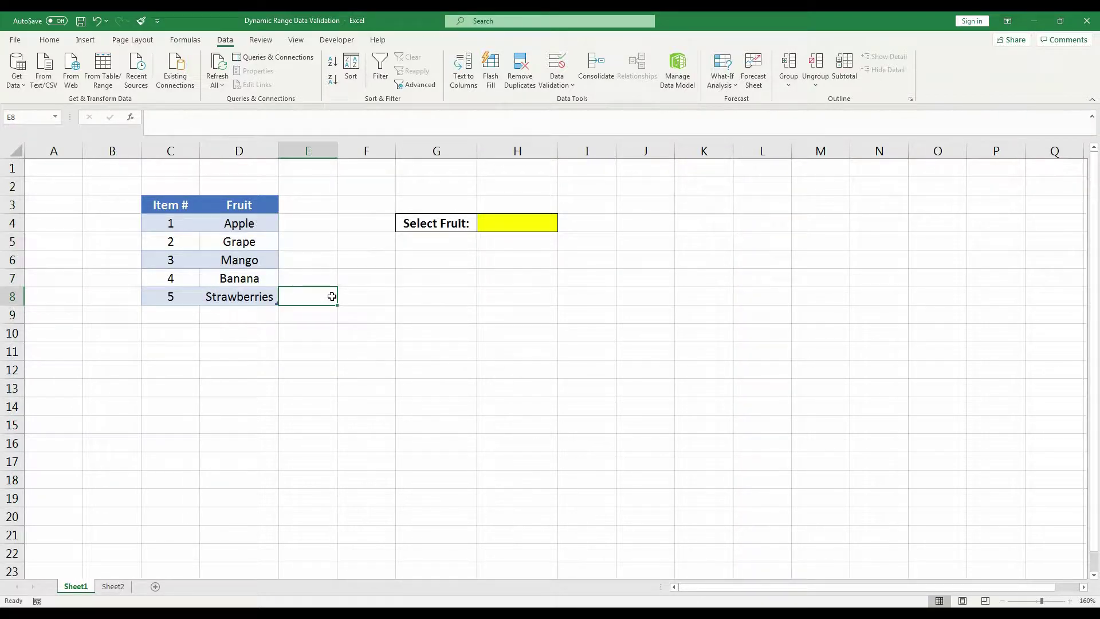
click(256, 223)
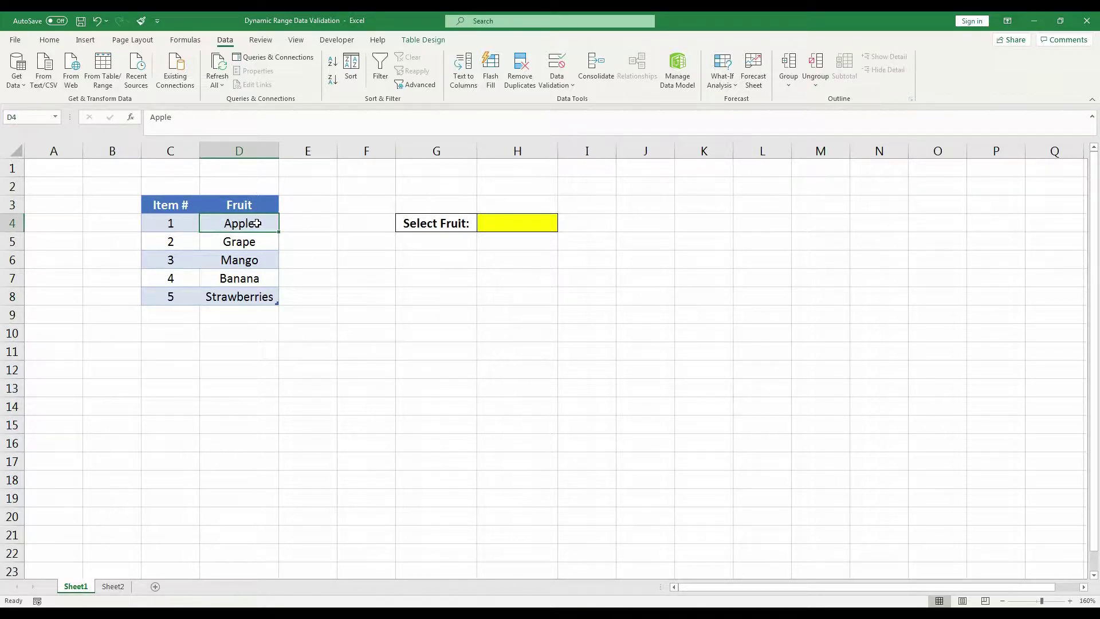
key(ctrl+shift+Down)
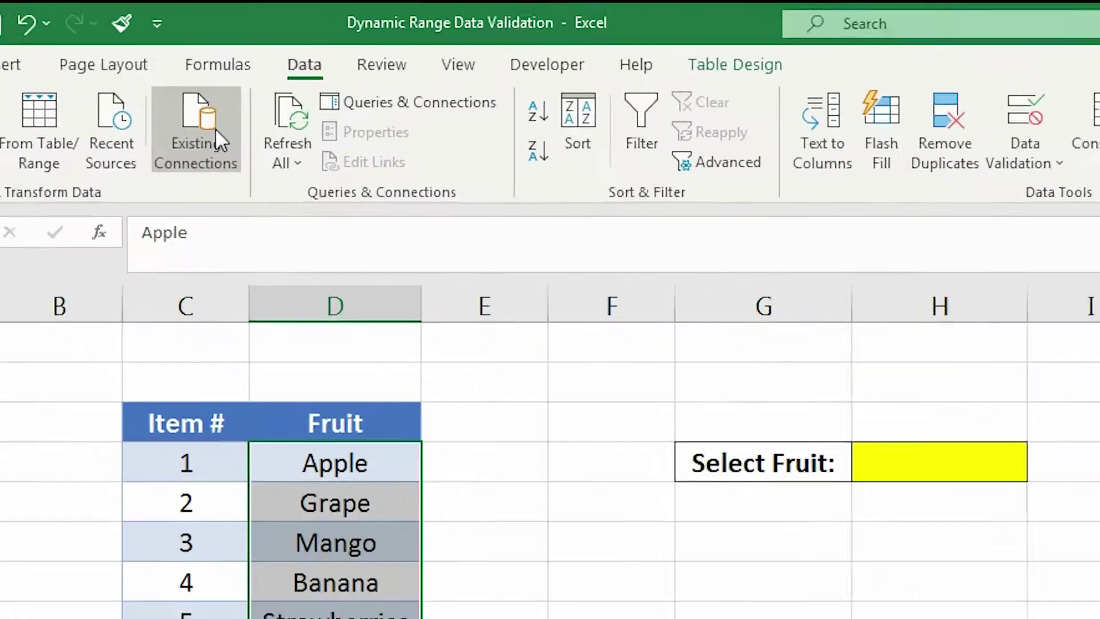
click(218, 64)
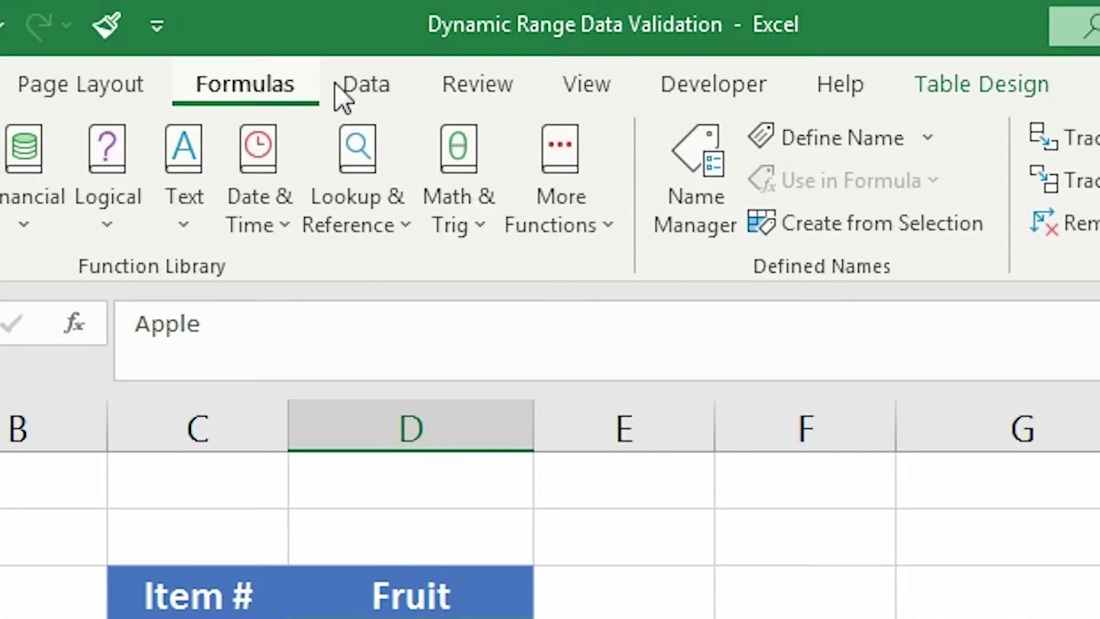
click(868, 138)
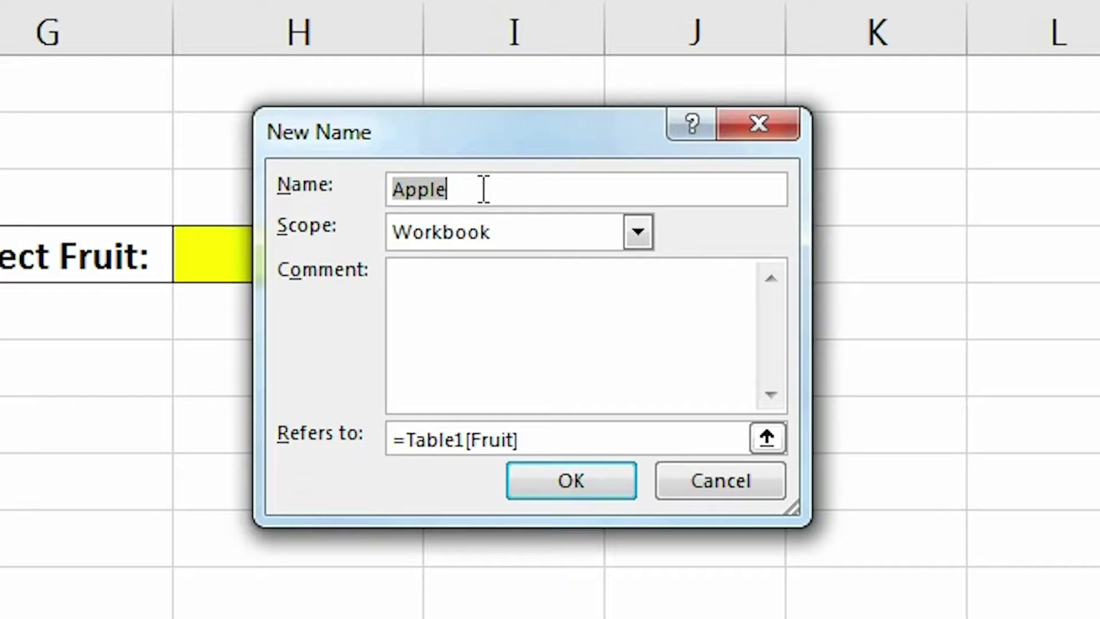
key(BackSpace)
text(Fruit)
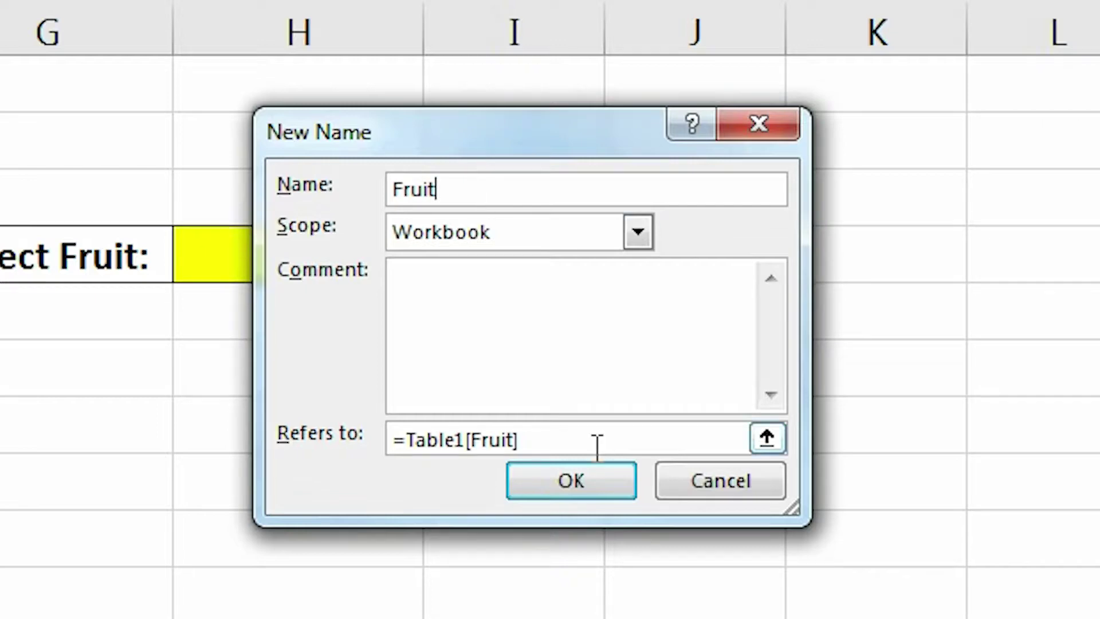
click(588, 491)
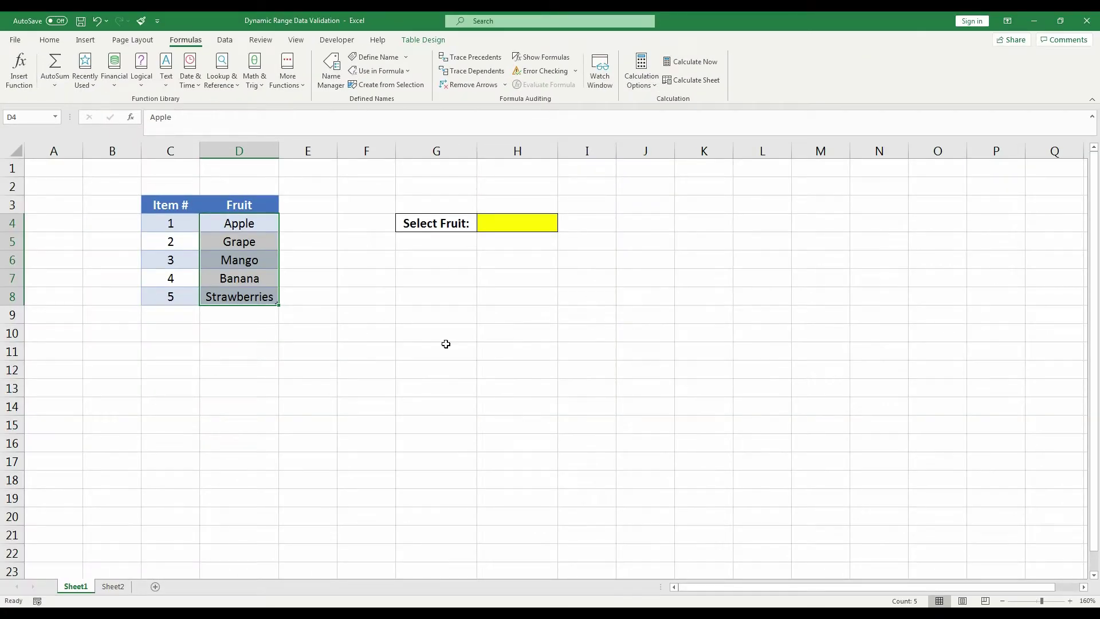
click(446, 345)
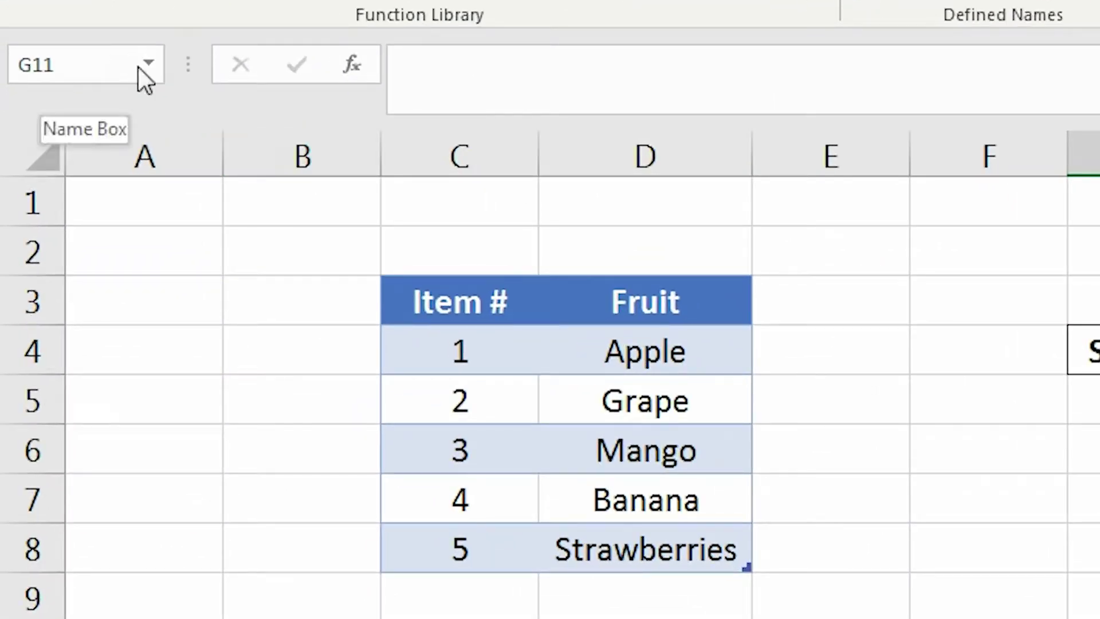
click(147, 65)
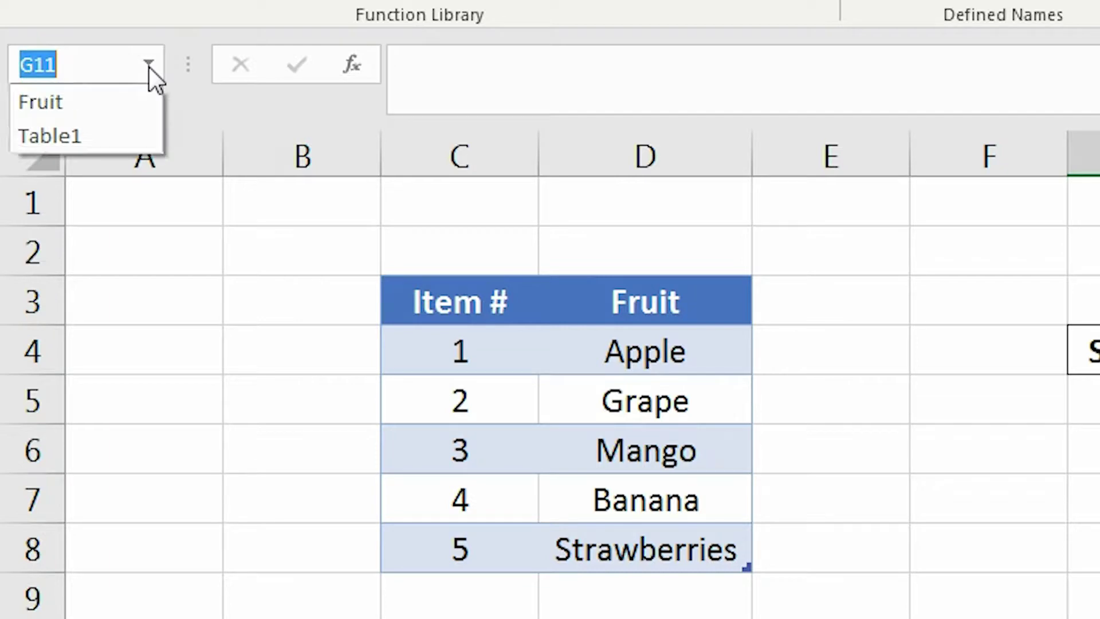
click(108, 111)
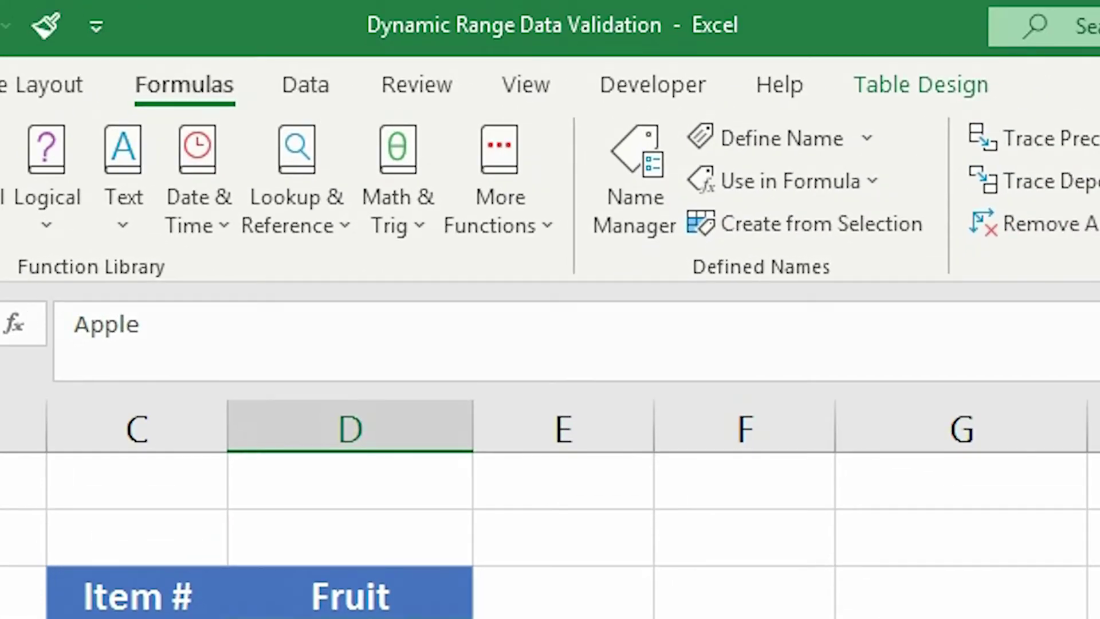
click(831, 351)
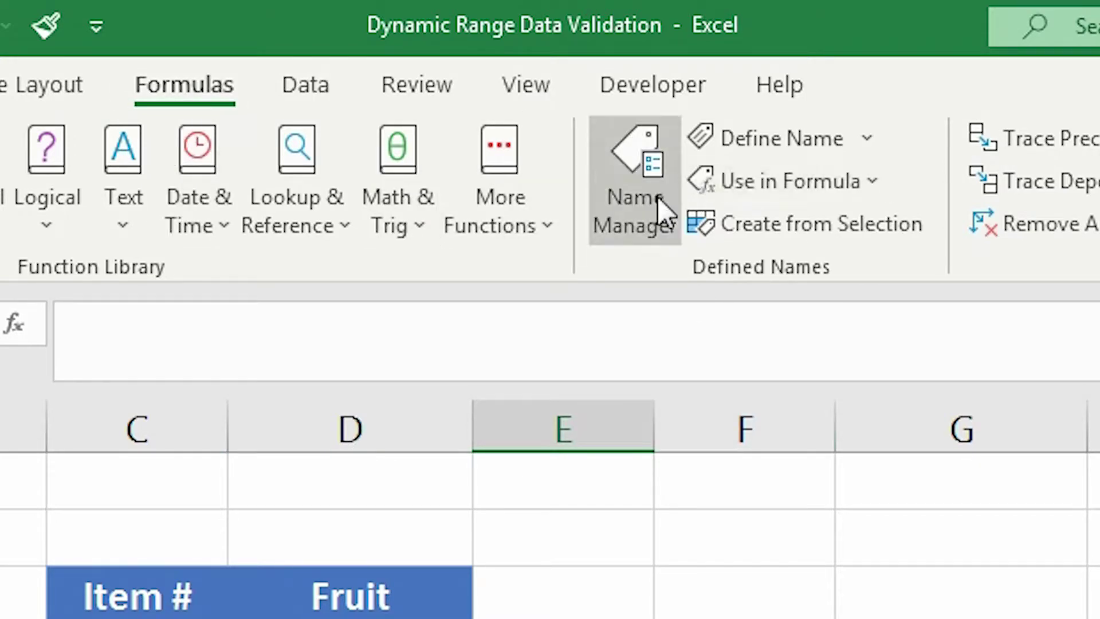
click(655, 200)
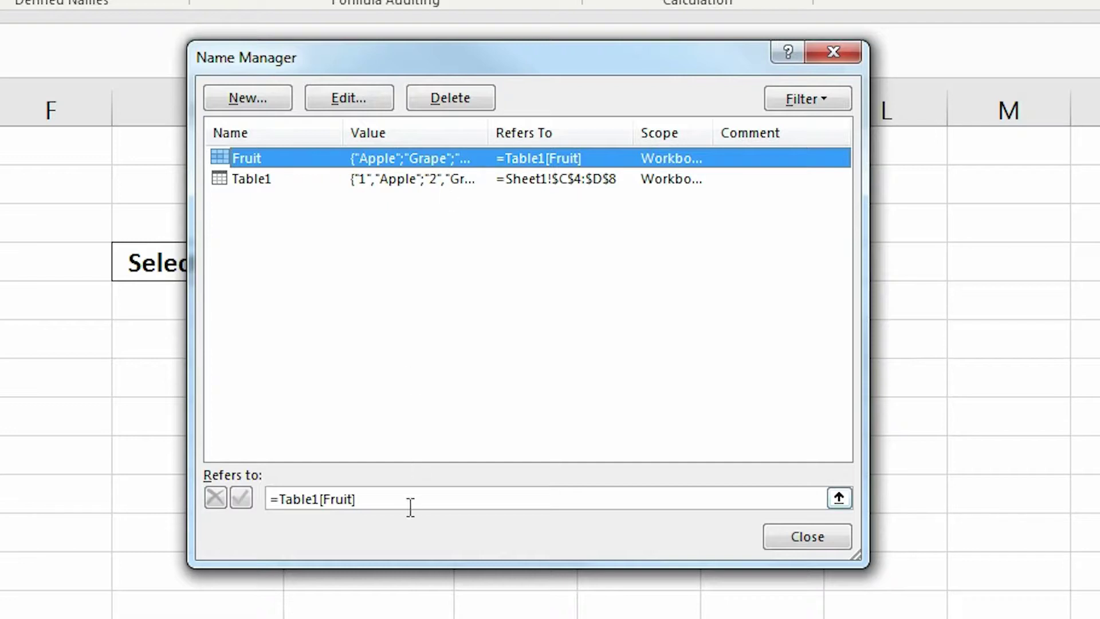
click(785, 536)
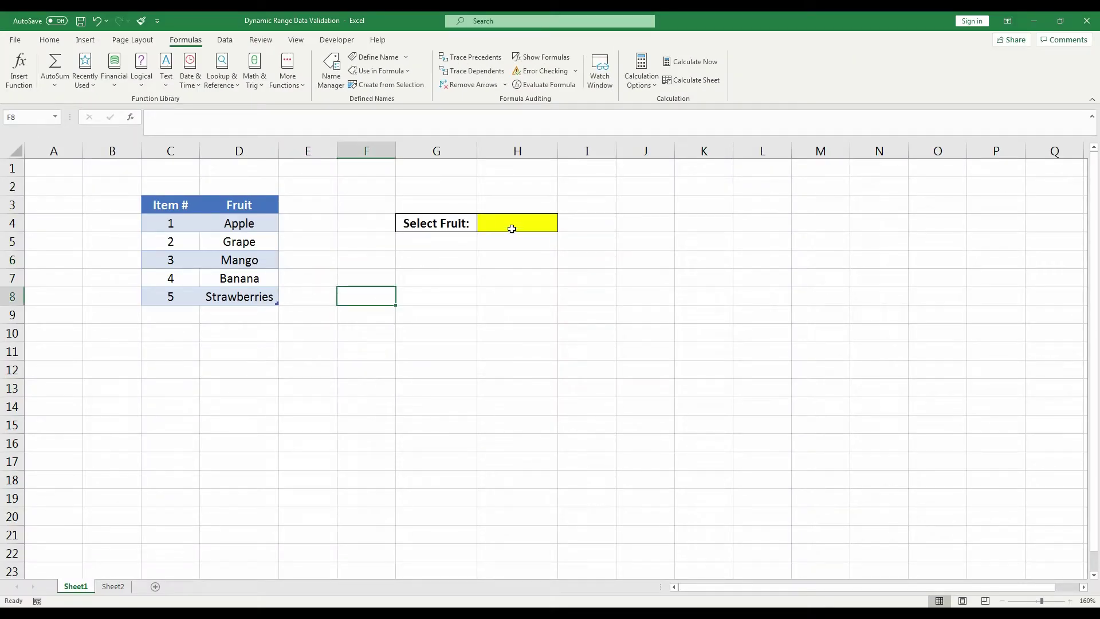
click(510, 223)
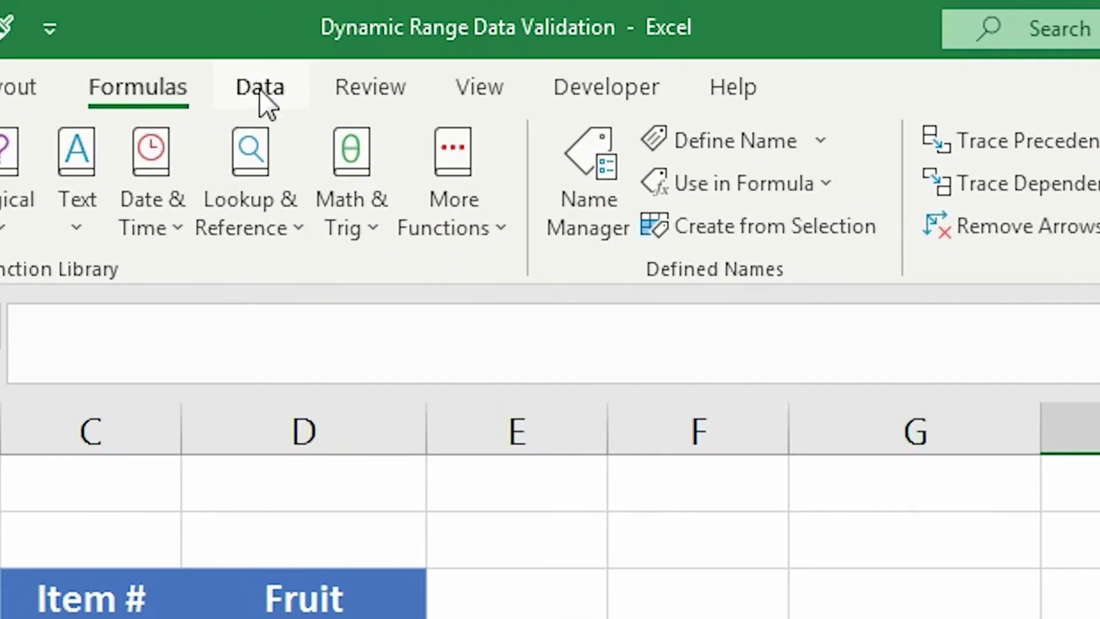
- Give H4 list validation with source =fruit, then check its five-fruit dropdown
click(260, 89)
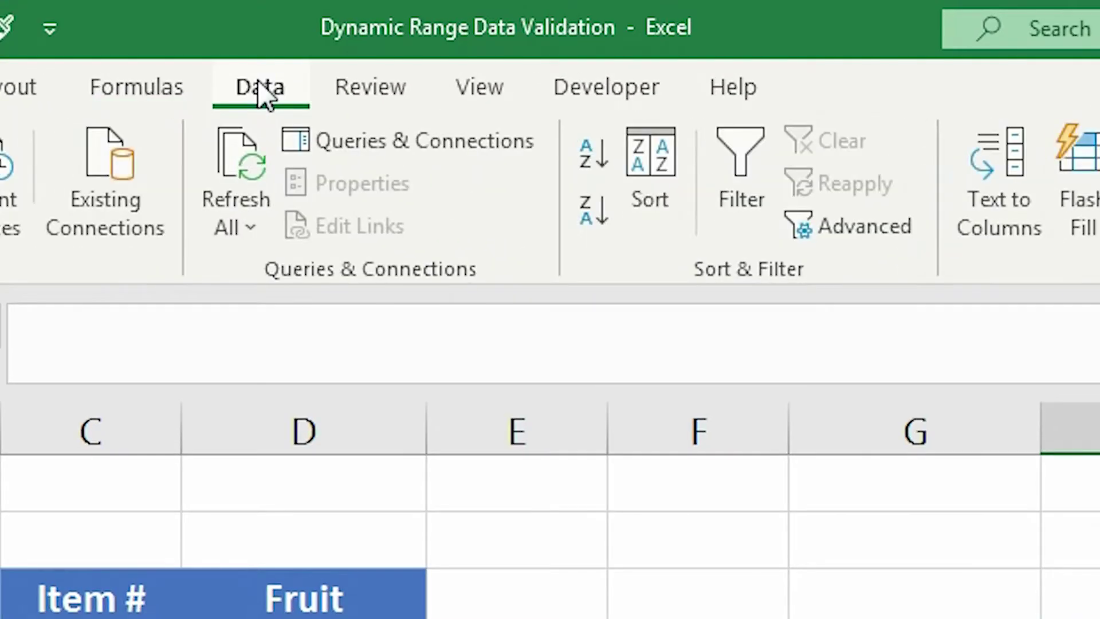
click(543, 162)
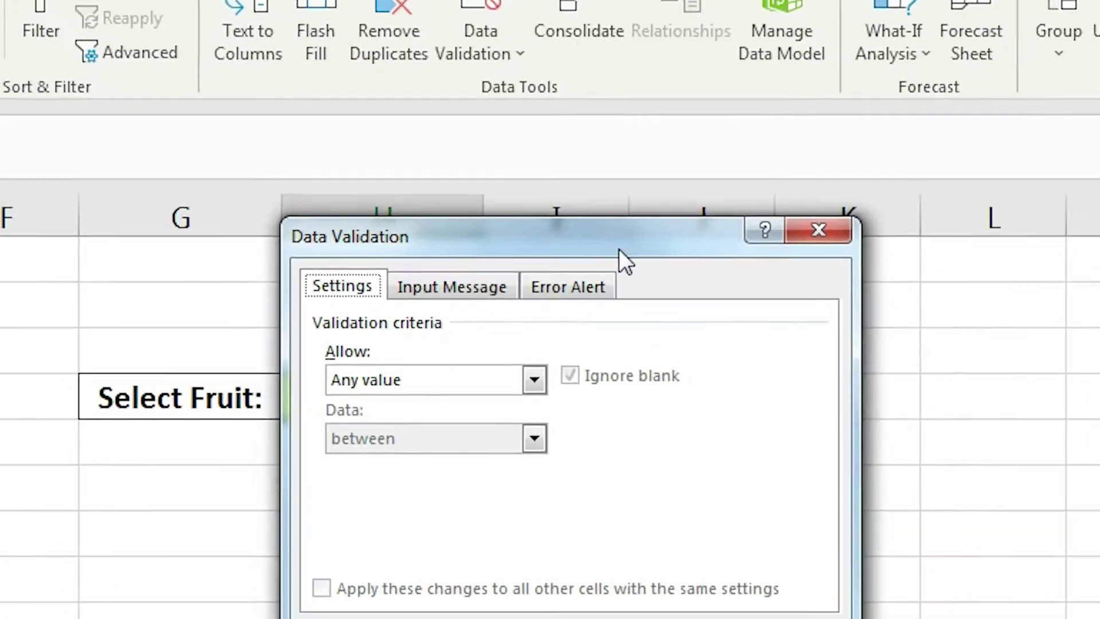
drag(618, 249, 926, 317)
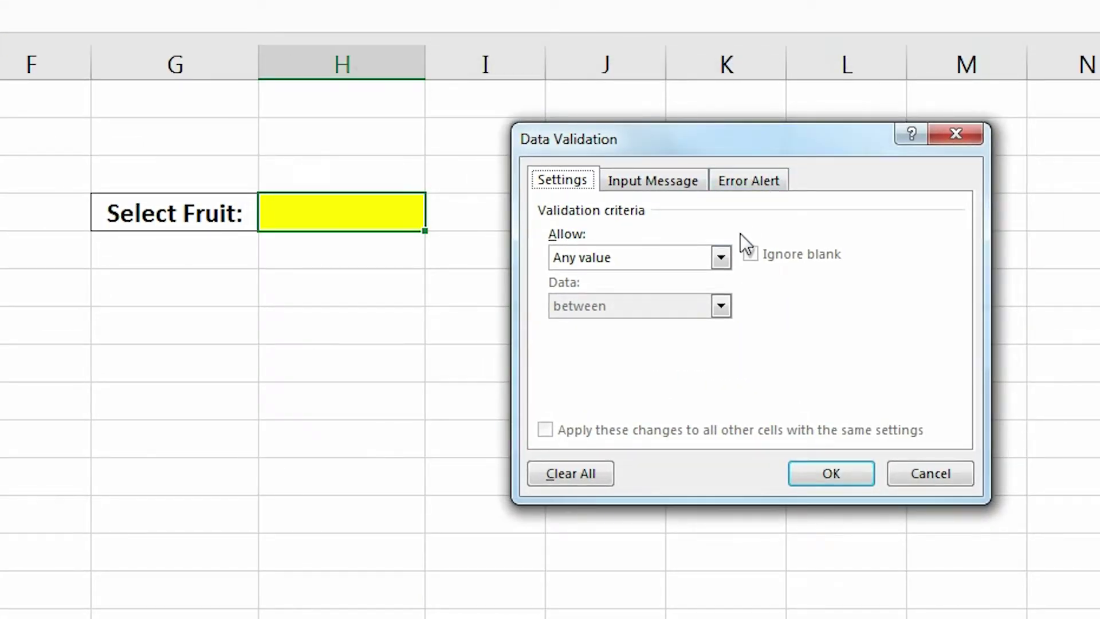
click(721, 257)
click(646, 322)
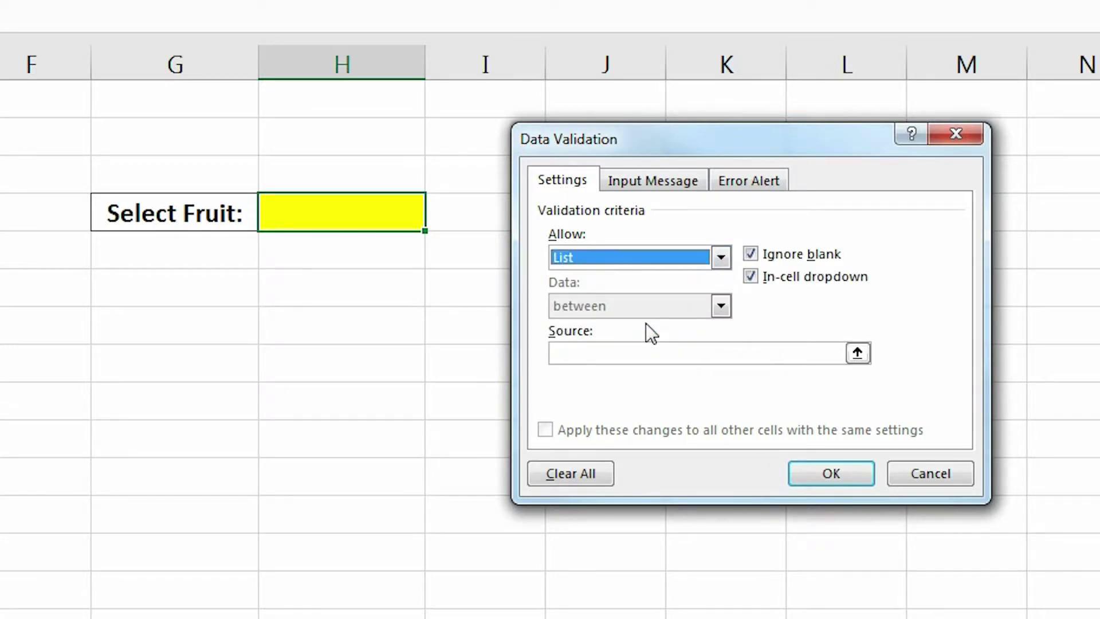
click(676, 352)
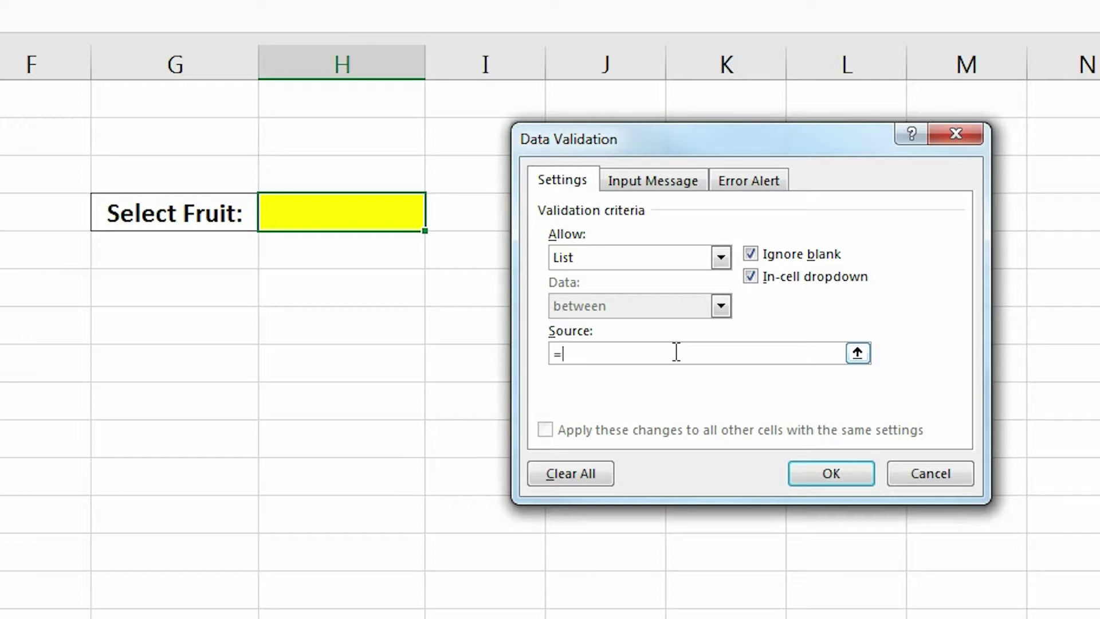
text(=fruit)
click(826, 476)
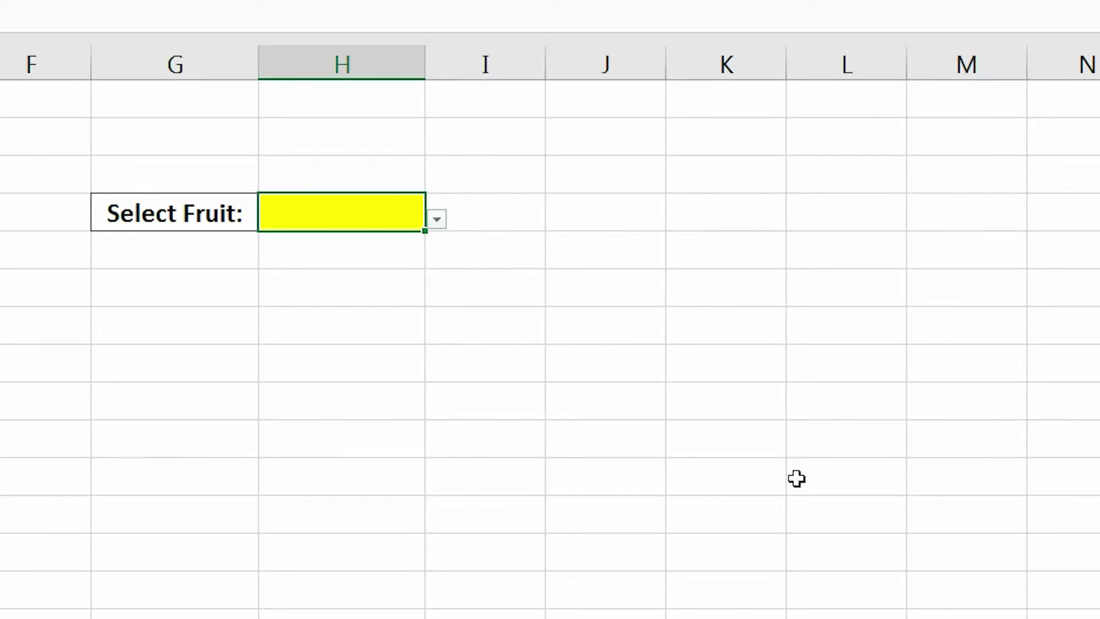
click(570, 349)
click(405, 218)
click(439, 221)
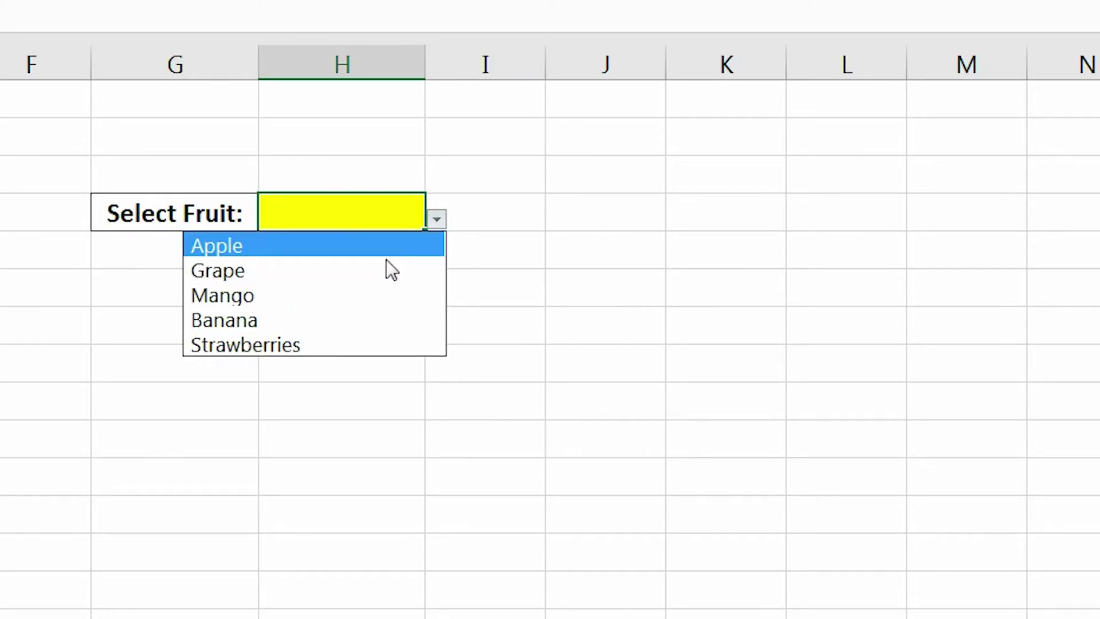
- Pick Apple from the Select Fruit cell H4's dropdown
key(Escape)
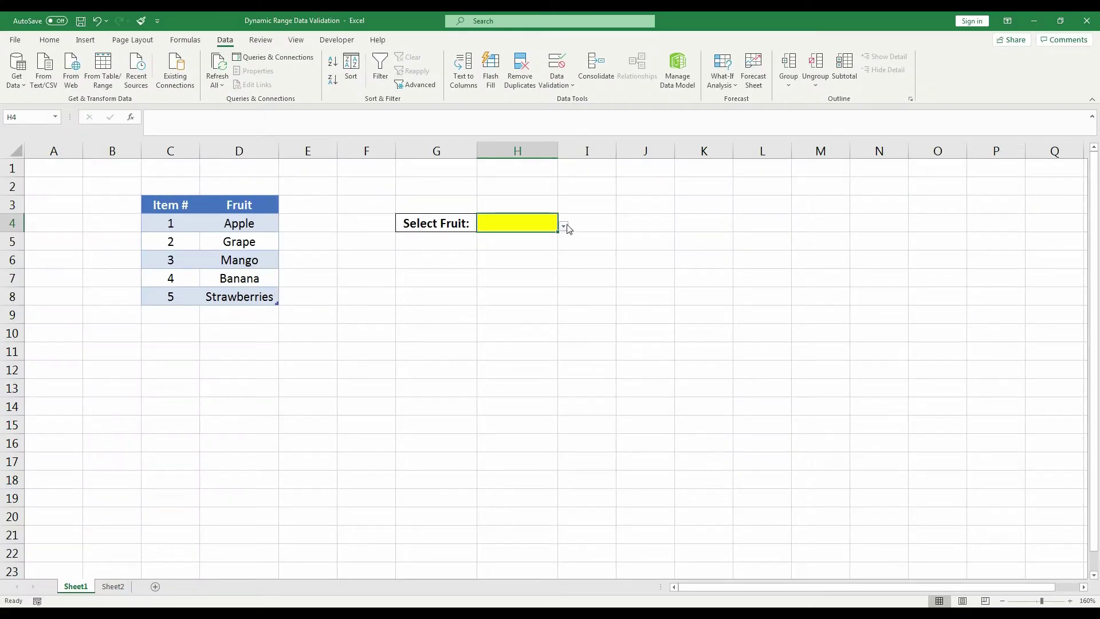
click(564, 227)
click(535, 240)
click(594, 276)
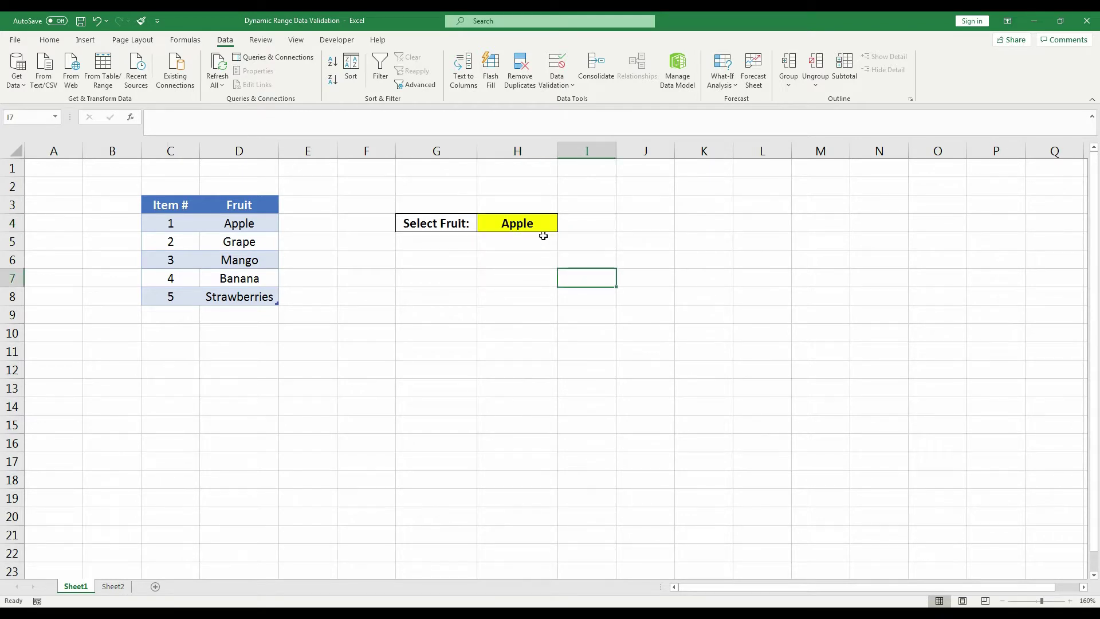
- Add item 6 Pear as a new row at the bottom of the fruit table
click(179, 315)
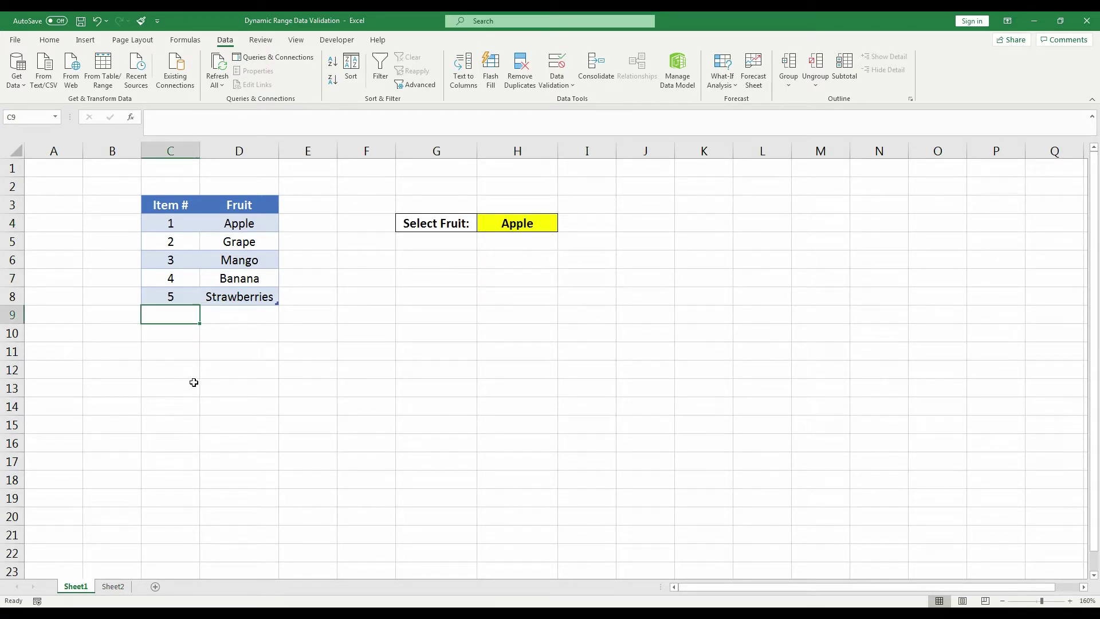
text(6)
key(Tab)
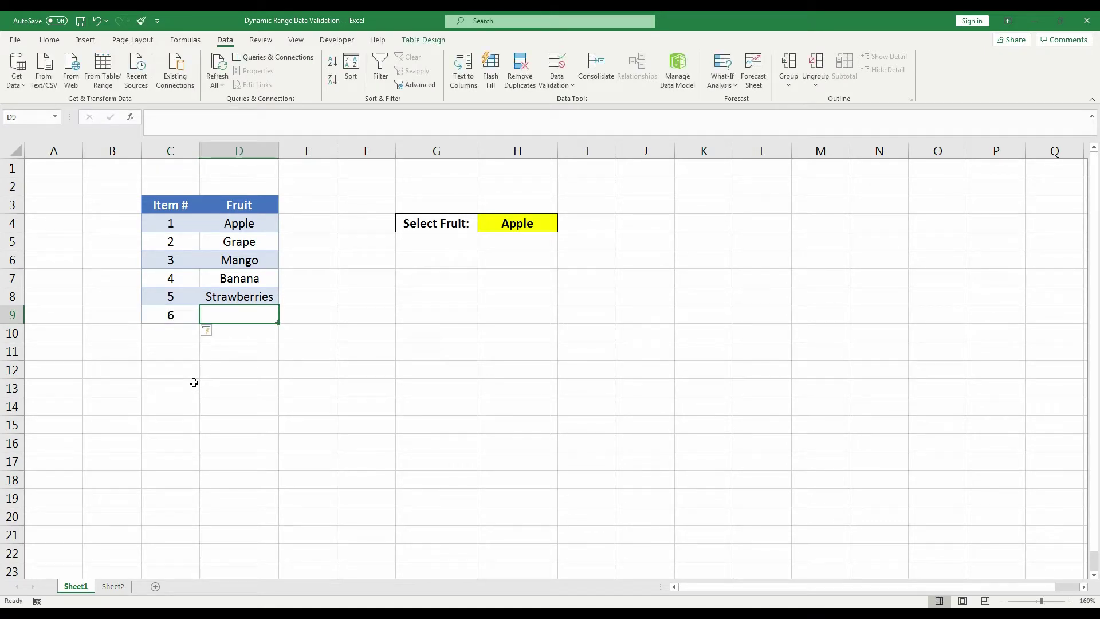
text(Pear)
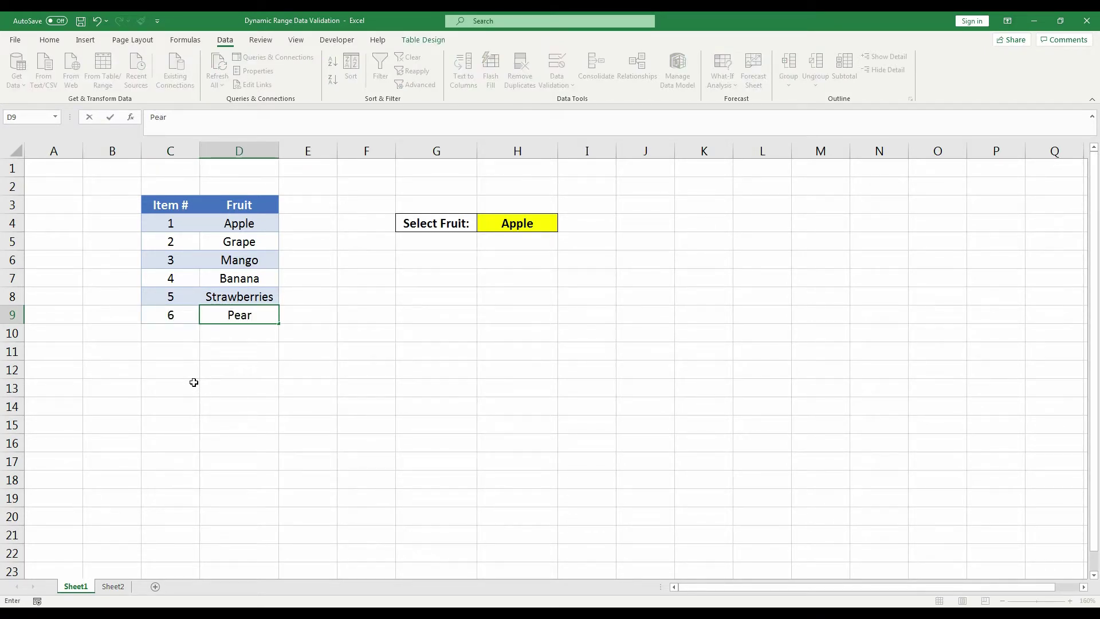
key(Return)
- Choose the new Pear entry from H4's Select Fruit dropdown
click(485, 337)
click(543, 229)
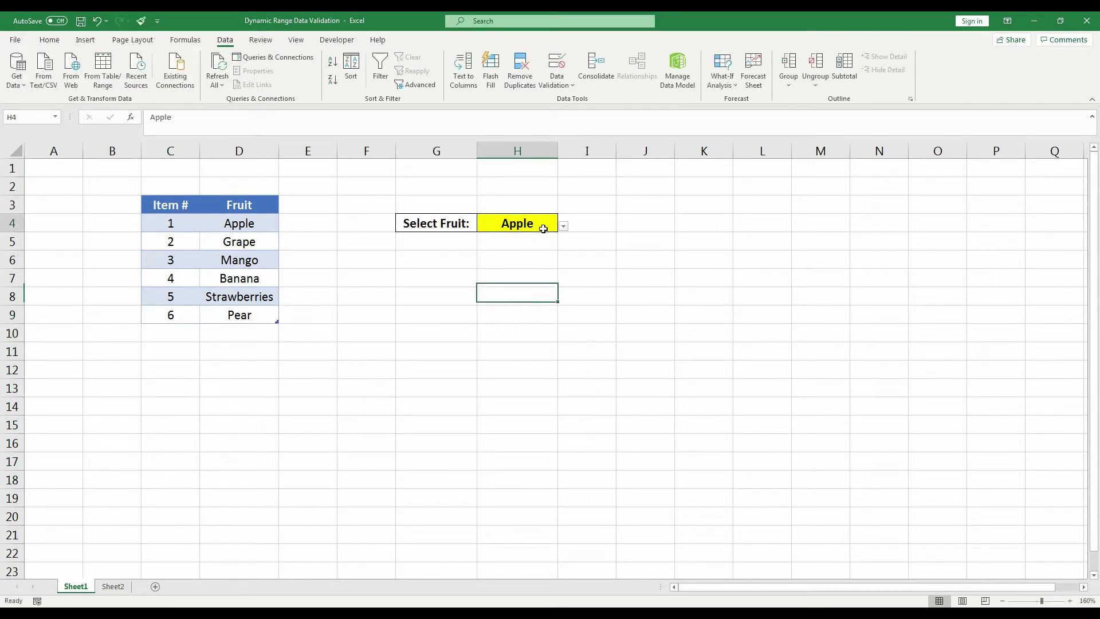
click(564, 225)
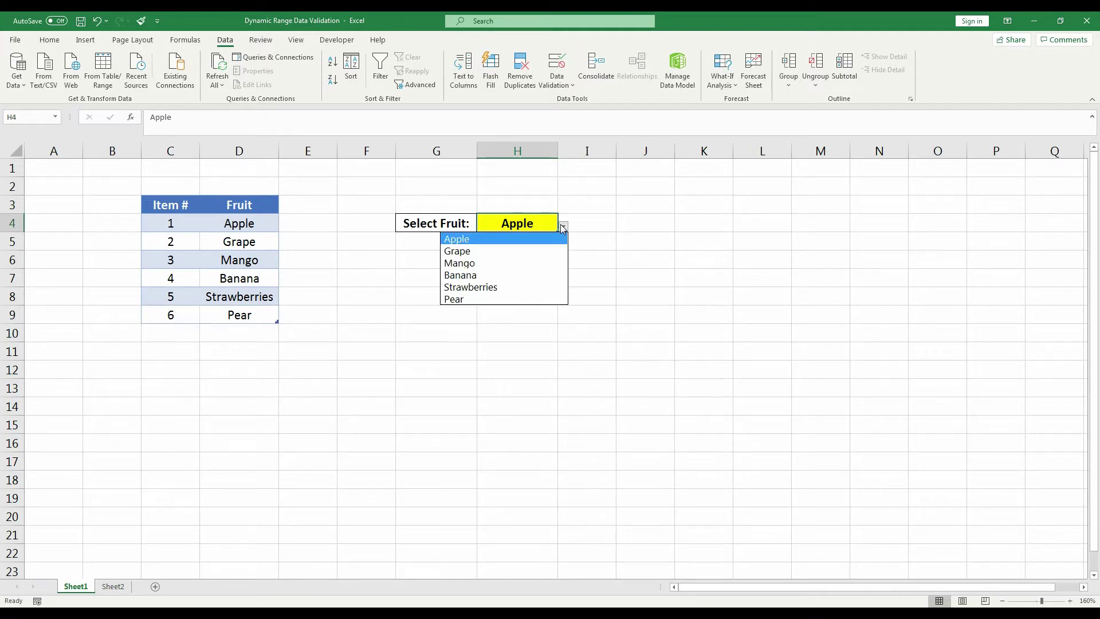
click(478, 302)
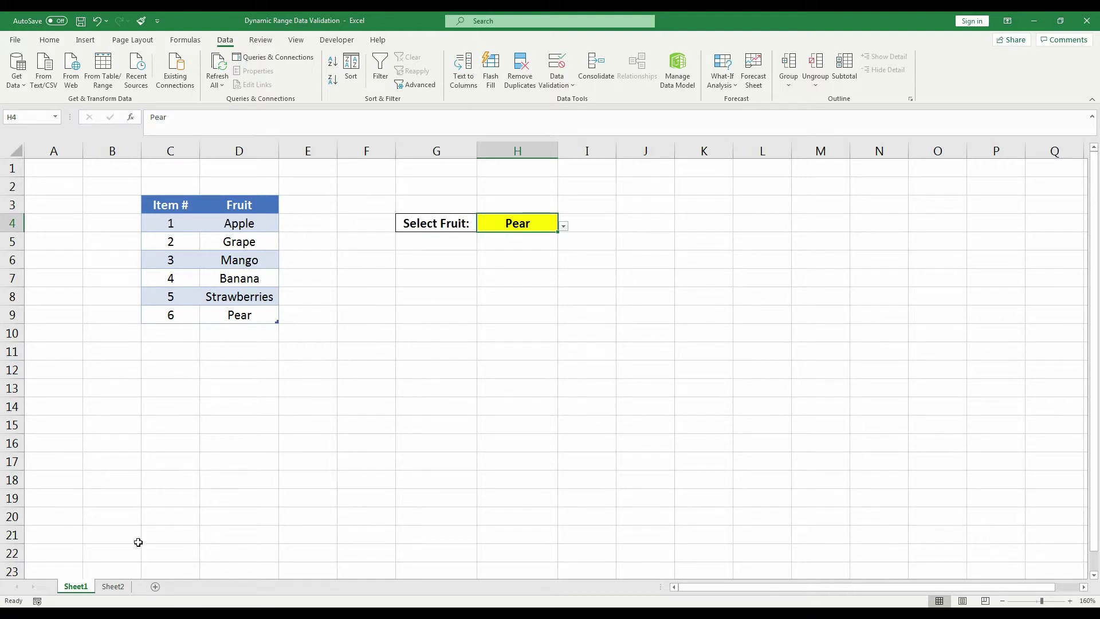
click(114, 587)
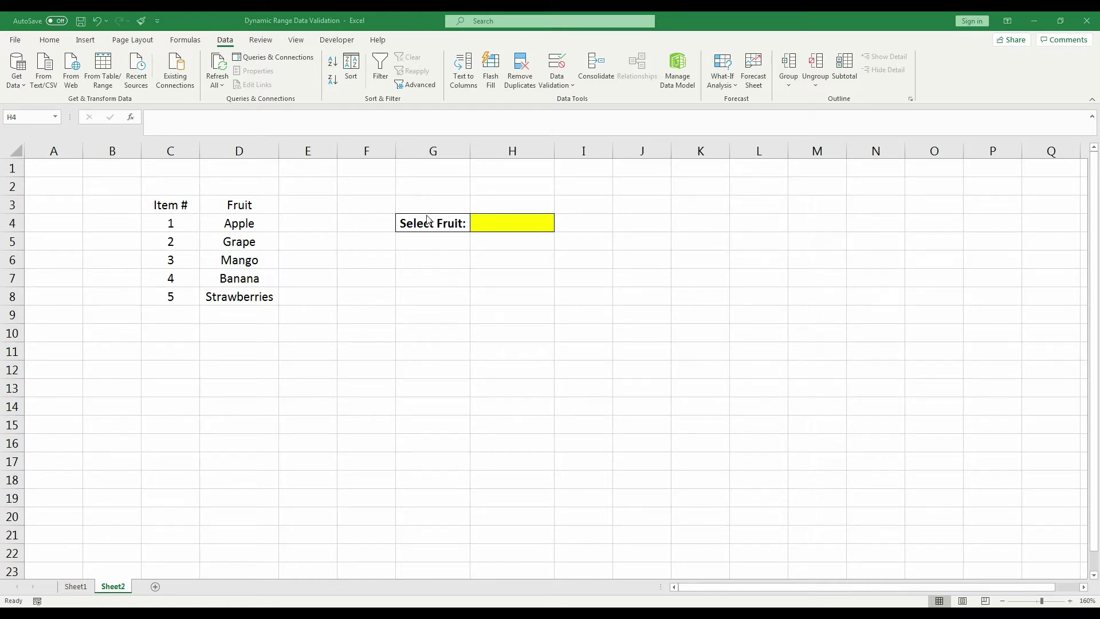
- Give Sheet2's H4 list validation sourced from the fixed range D4:D8
click(489, 223)
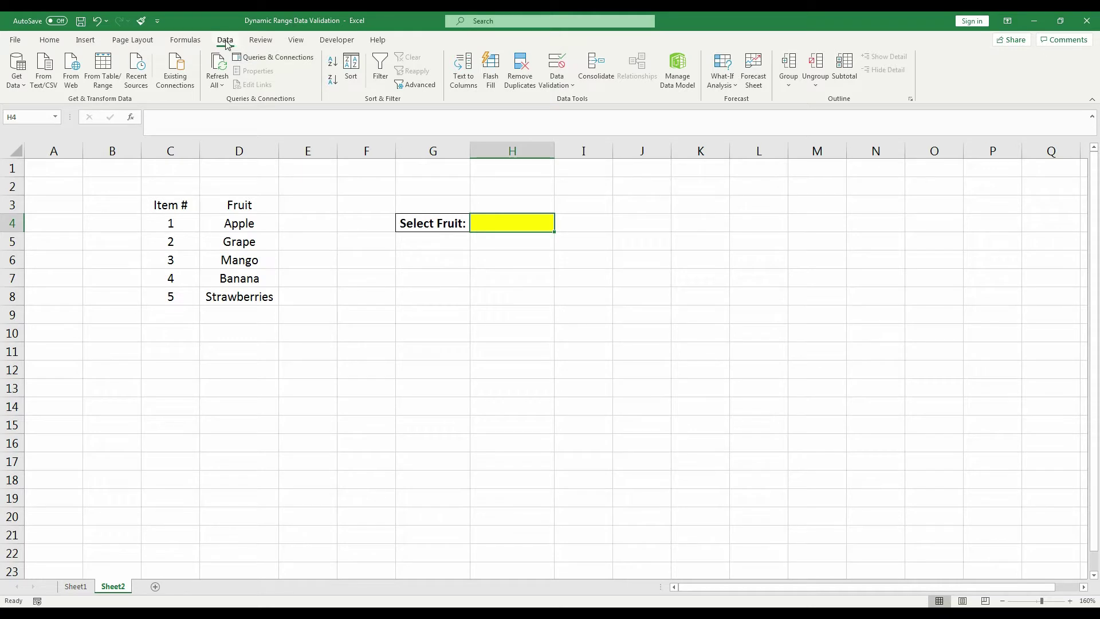
click(556, 63)
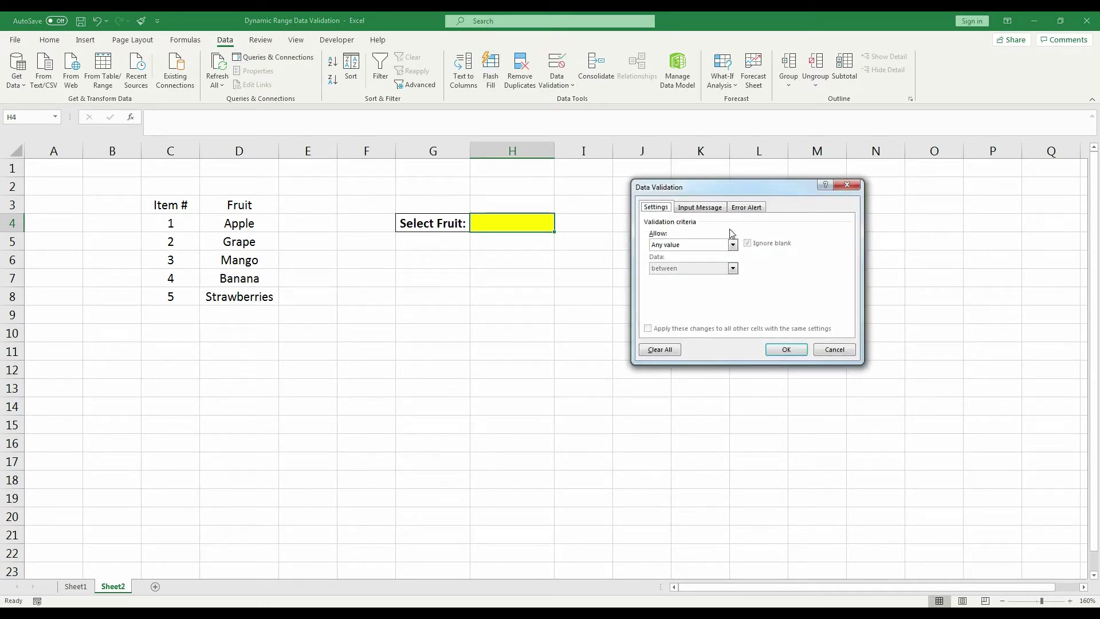
click(734, 248)
click(704, 281)
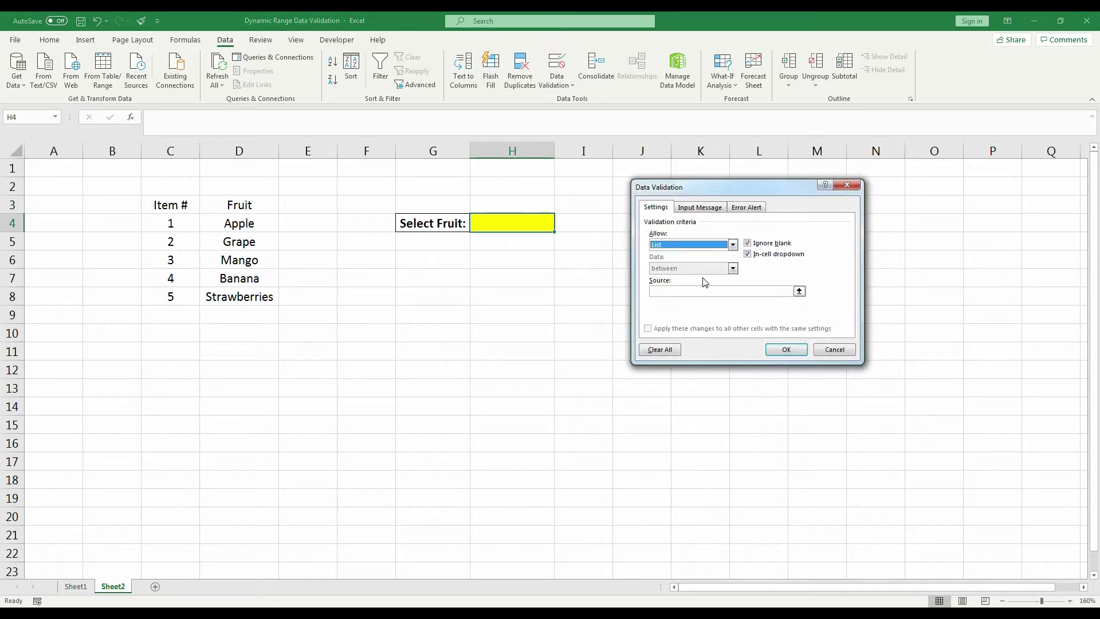
click(696, 292)
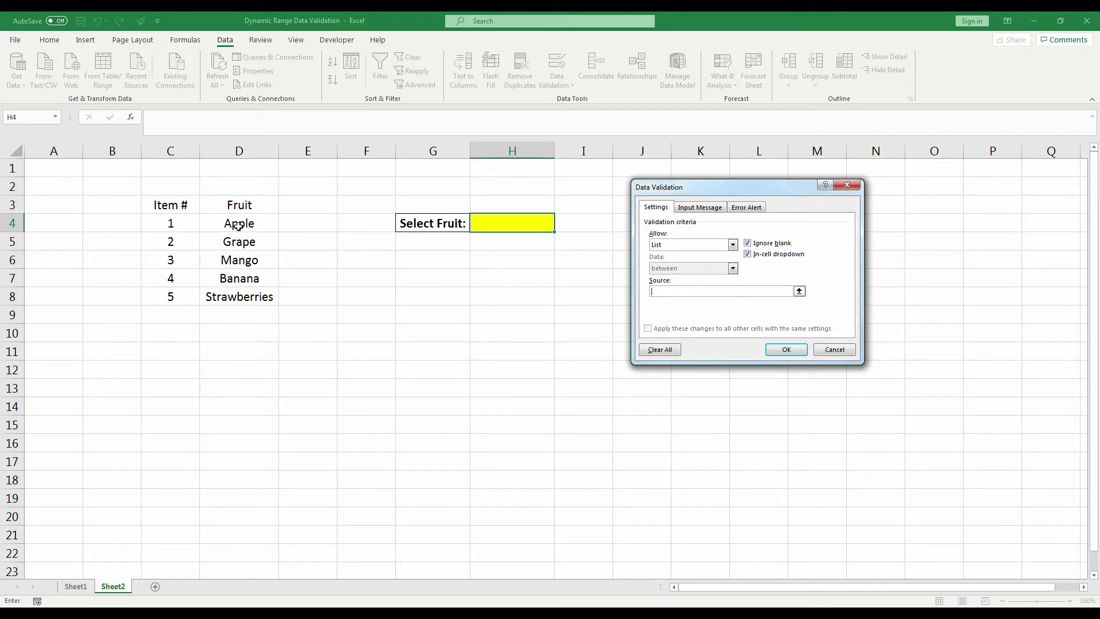
drag(243, 225, 242, 292)
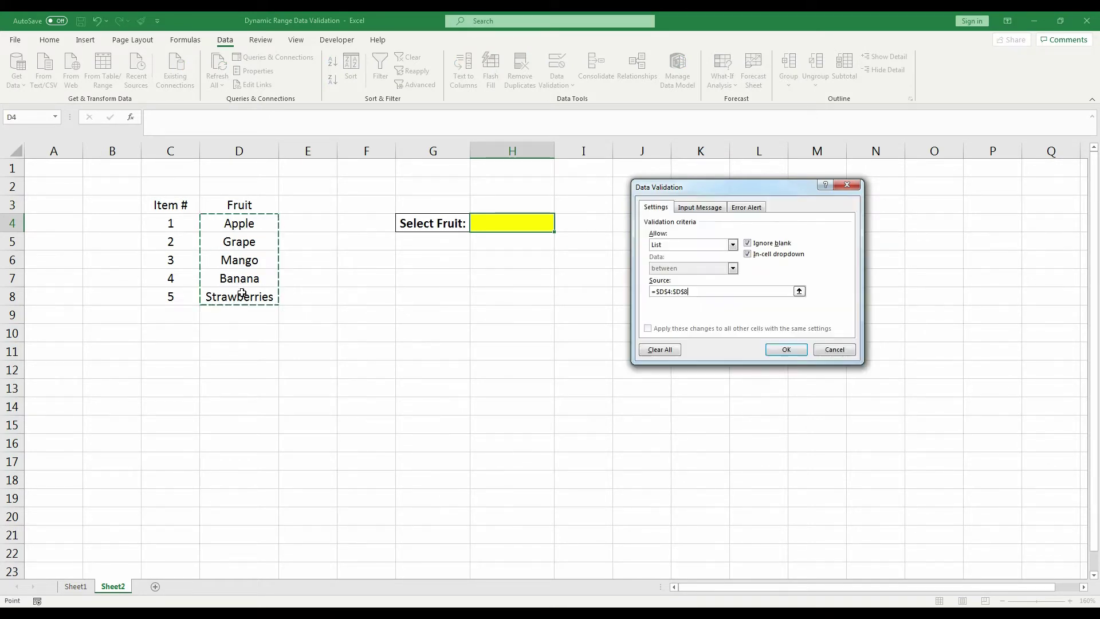
click(779, 348)
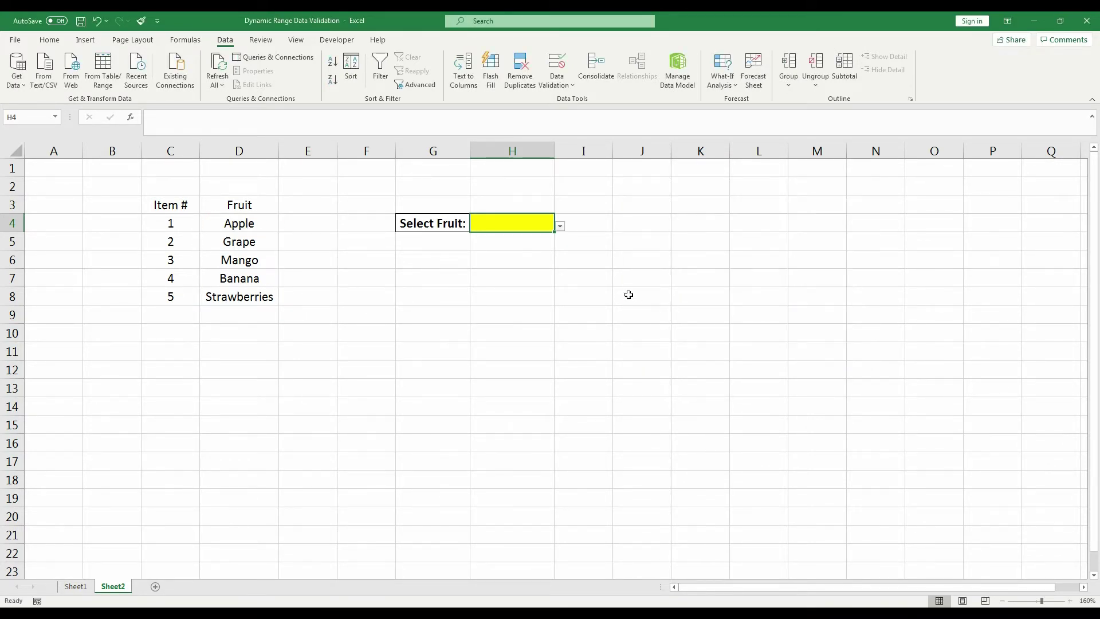
click(629, 294)
- Check H4's five-fruit dropdown, then add item 6 Pear in C9:D9
click(530, 223)
click(560, 226)
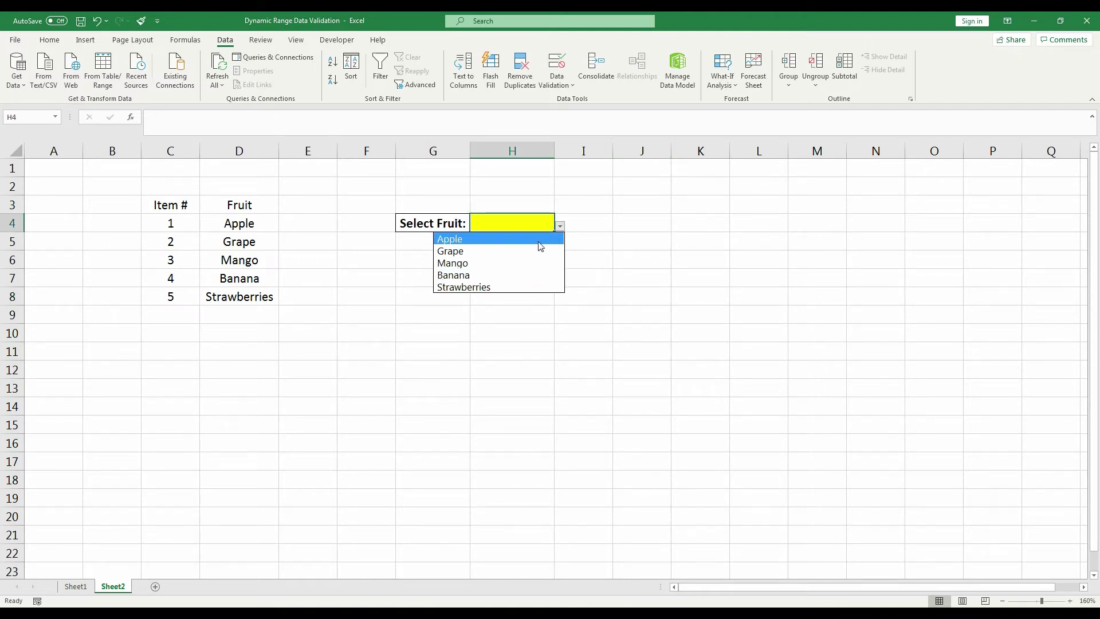
click(627, 291)
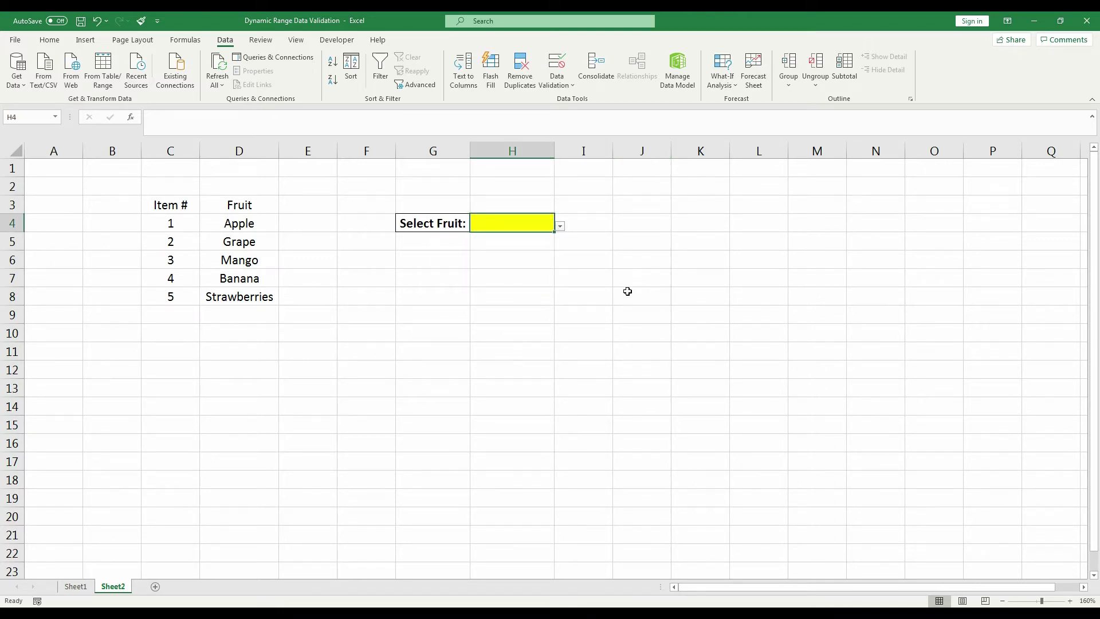
click(168, 315)
text(6)
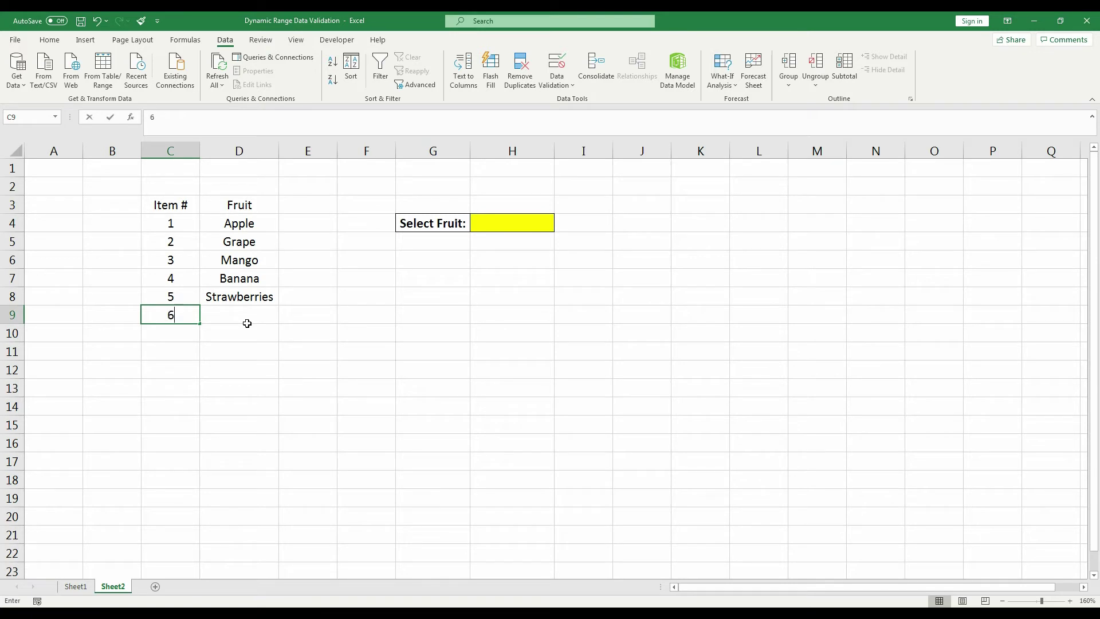
click(247, 323)
text(Pear)
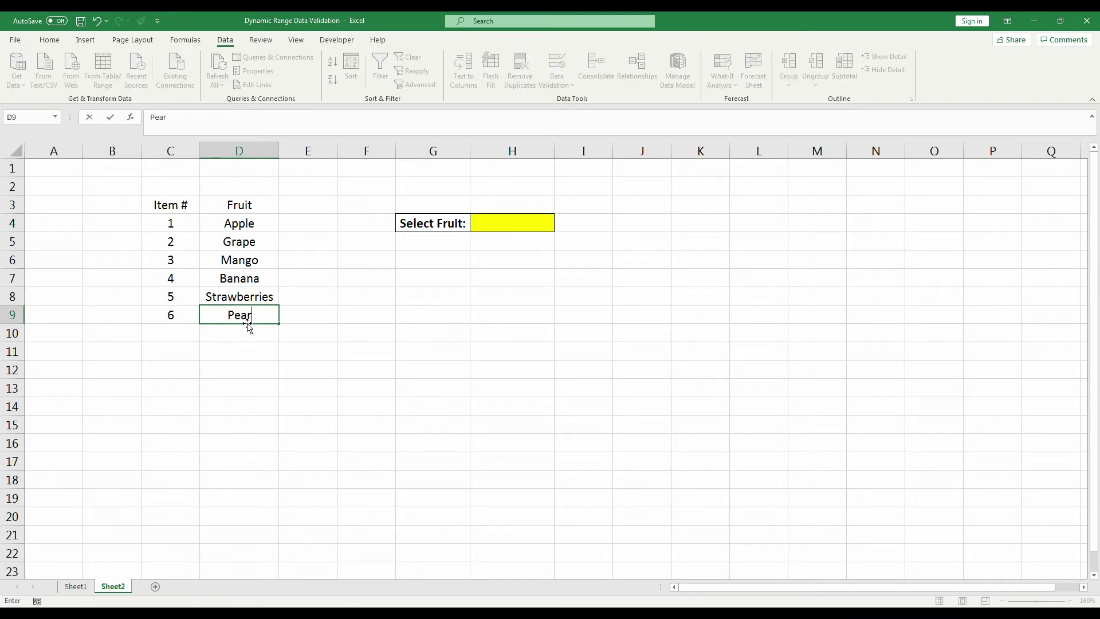
key(Return)
- Confirm H4's dropdown still lacks Pear and inspect its fixed validation source
click(509, 220)
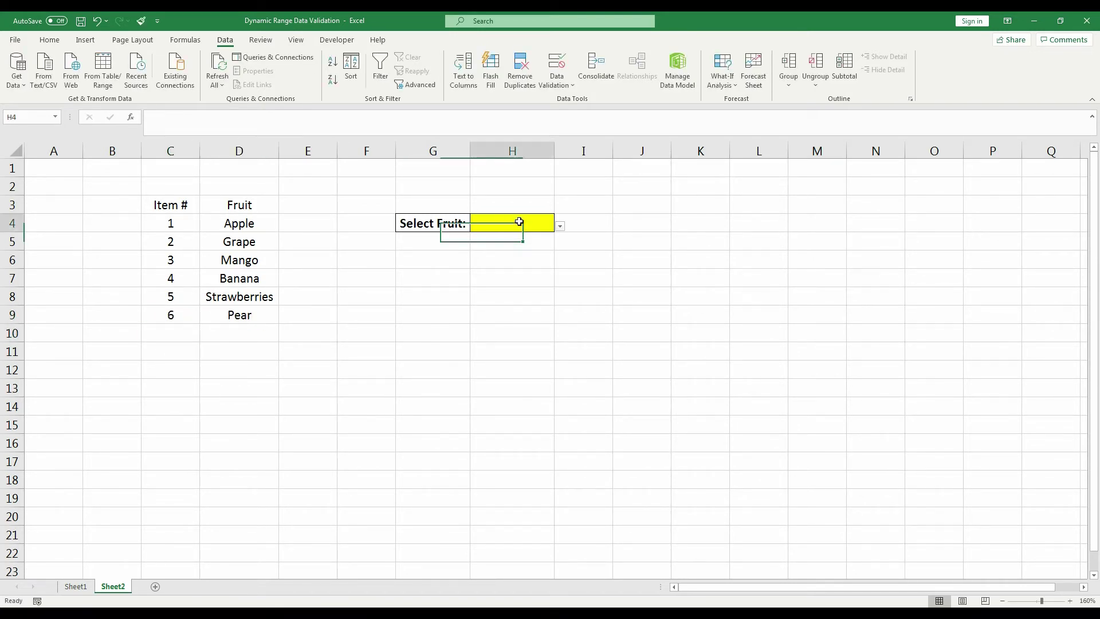
click(560, 227)
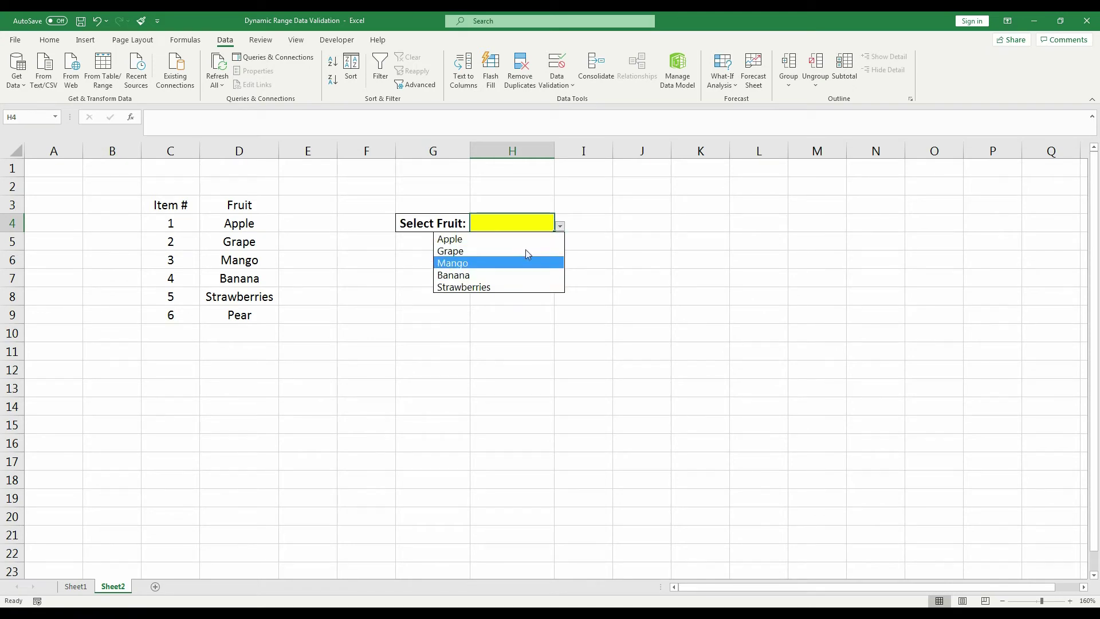
click(519, 328)
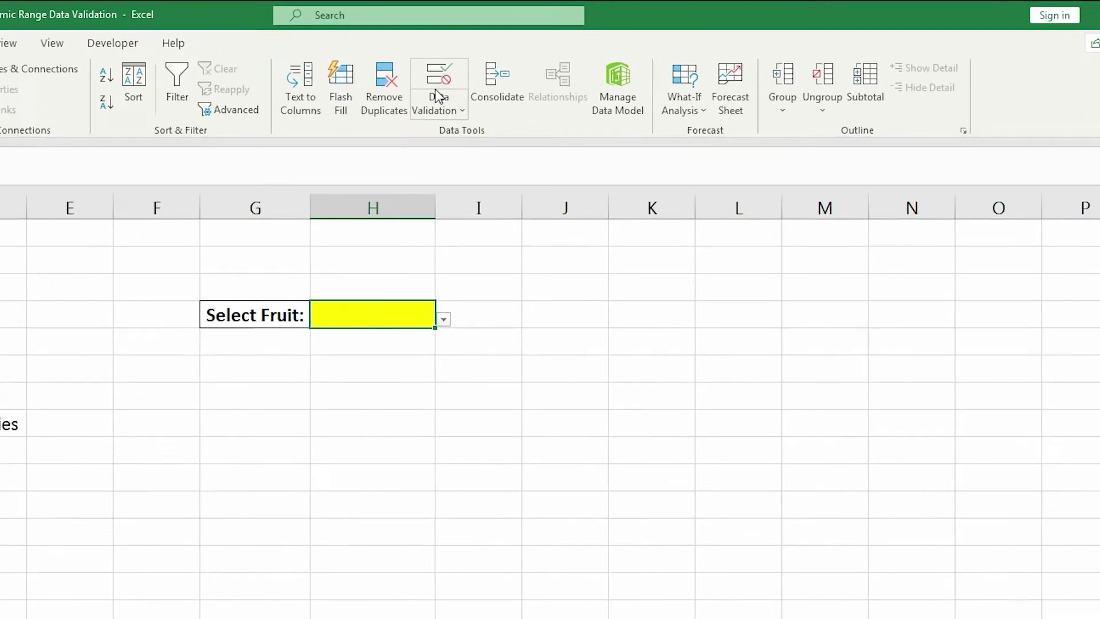
click(555, 74)
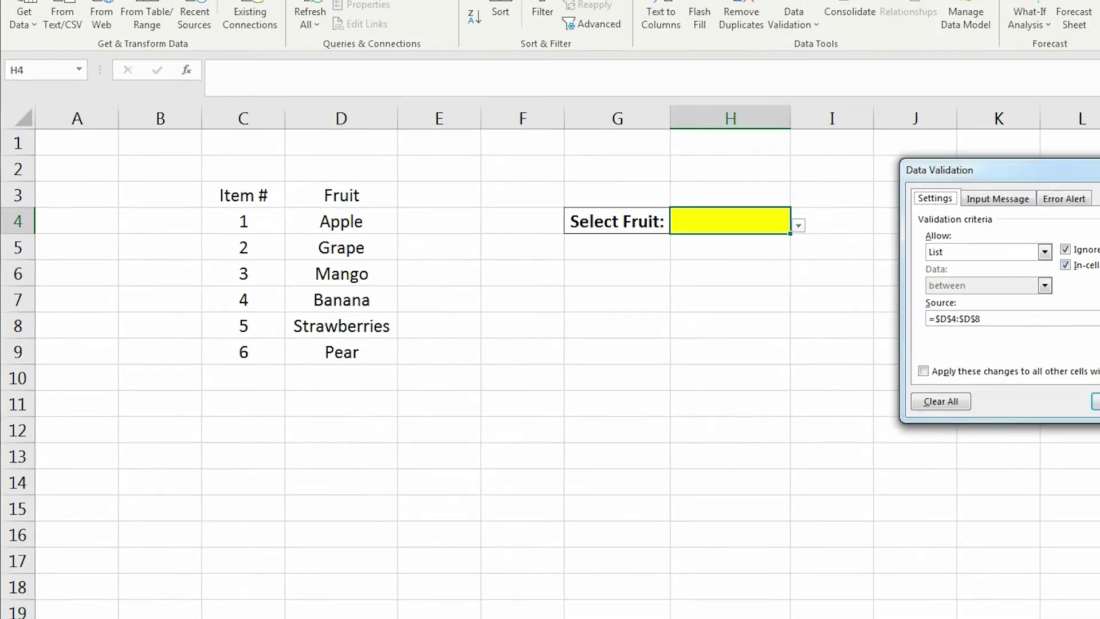
key(Escape)
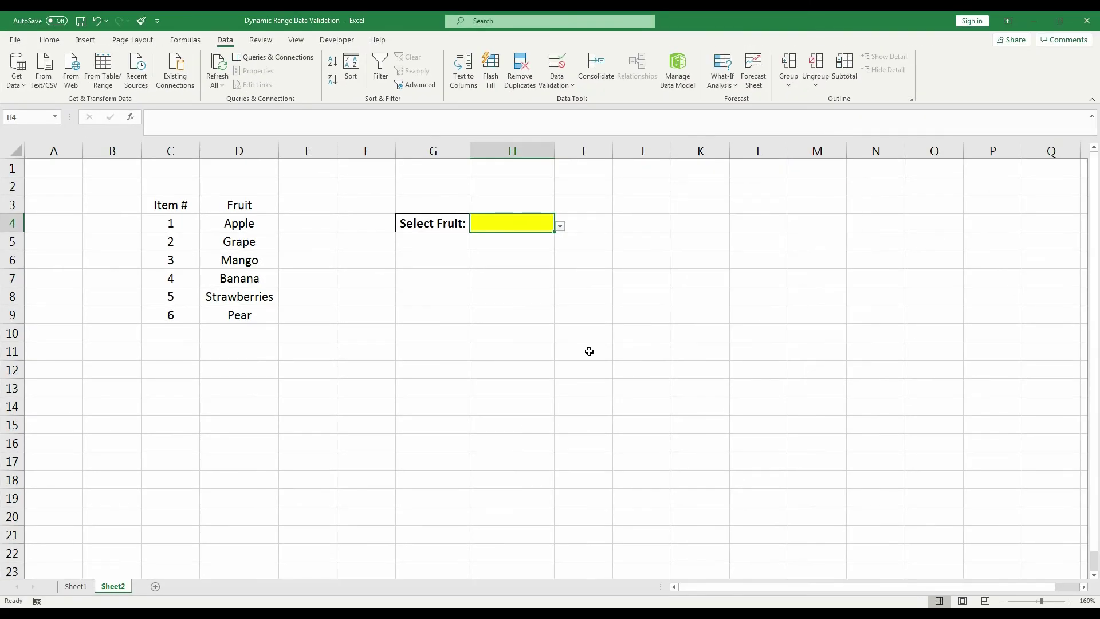
click(552, 356)
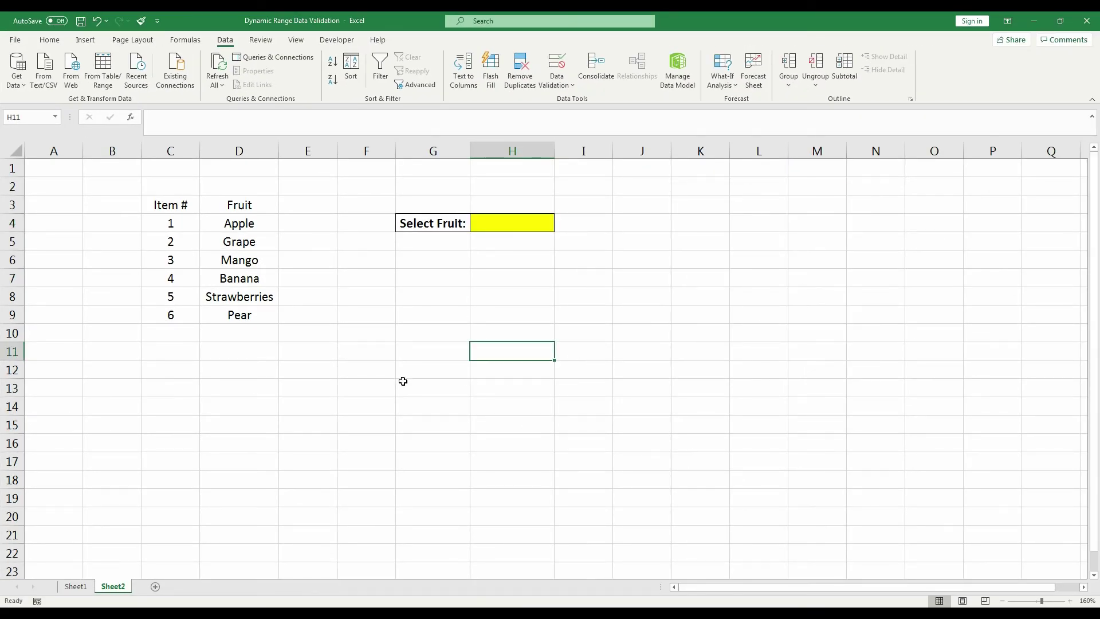
- On Sheet1, pick Grape and then Mango from H4's fruit dropdown
click(75, 586)
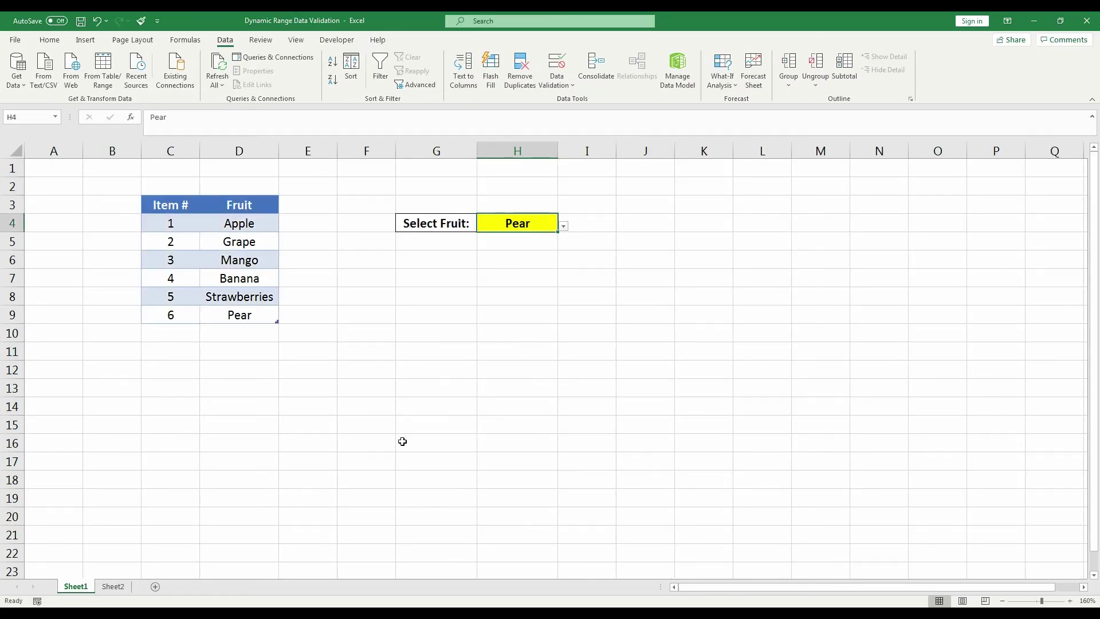
click(490, 331)
click(537, 221)
click(564, 227)
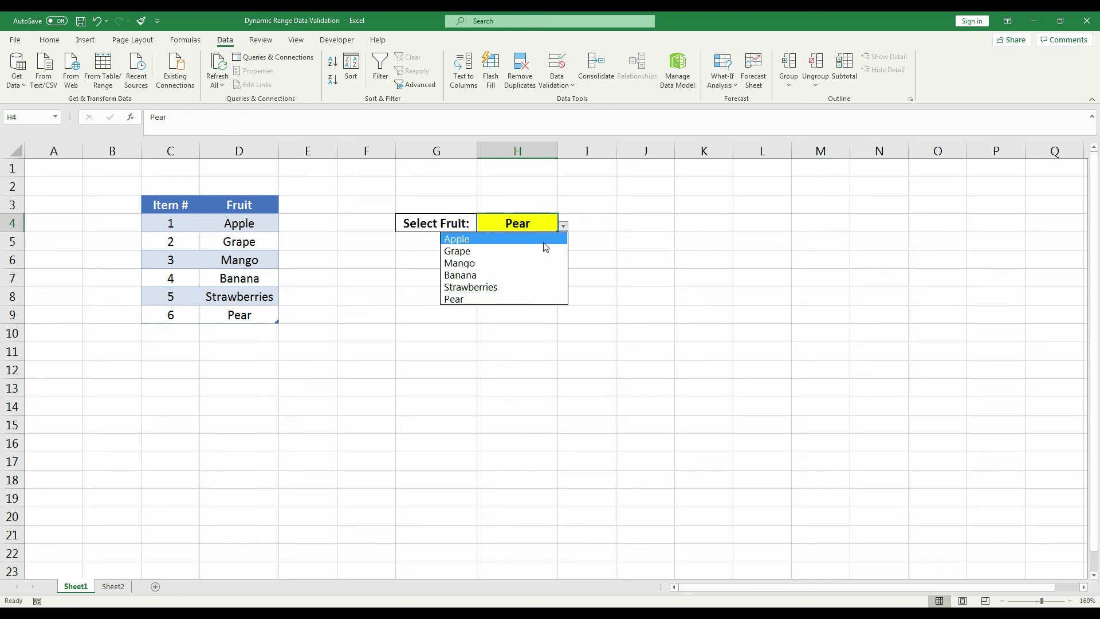
click(534, 250)
click(564, 227)
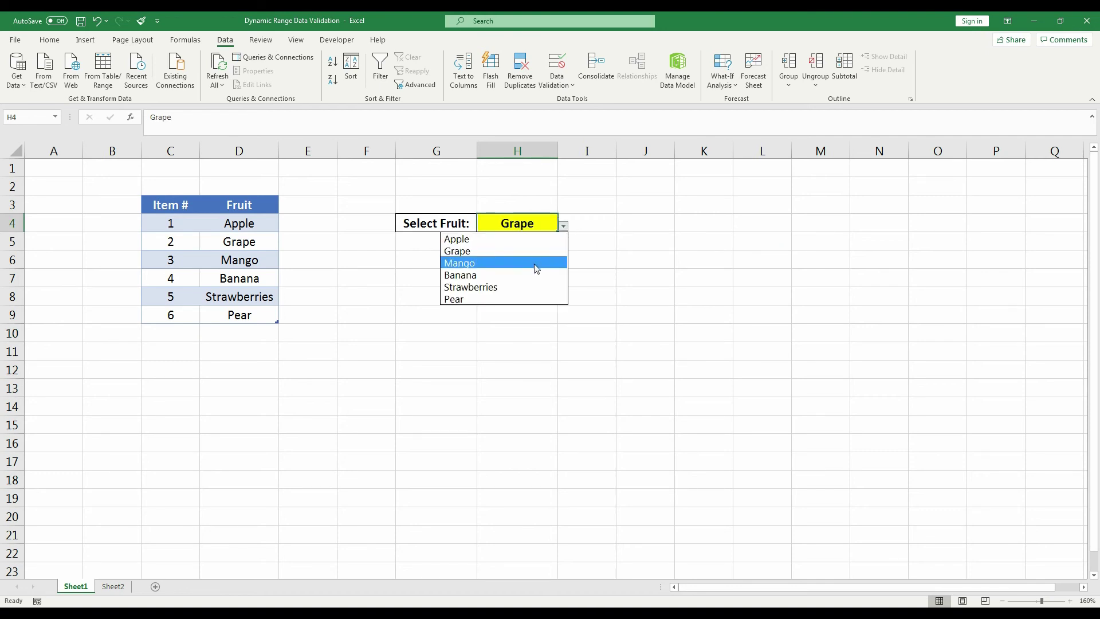
click(535, 261)
click(504, 323)
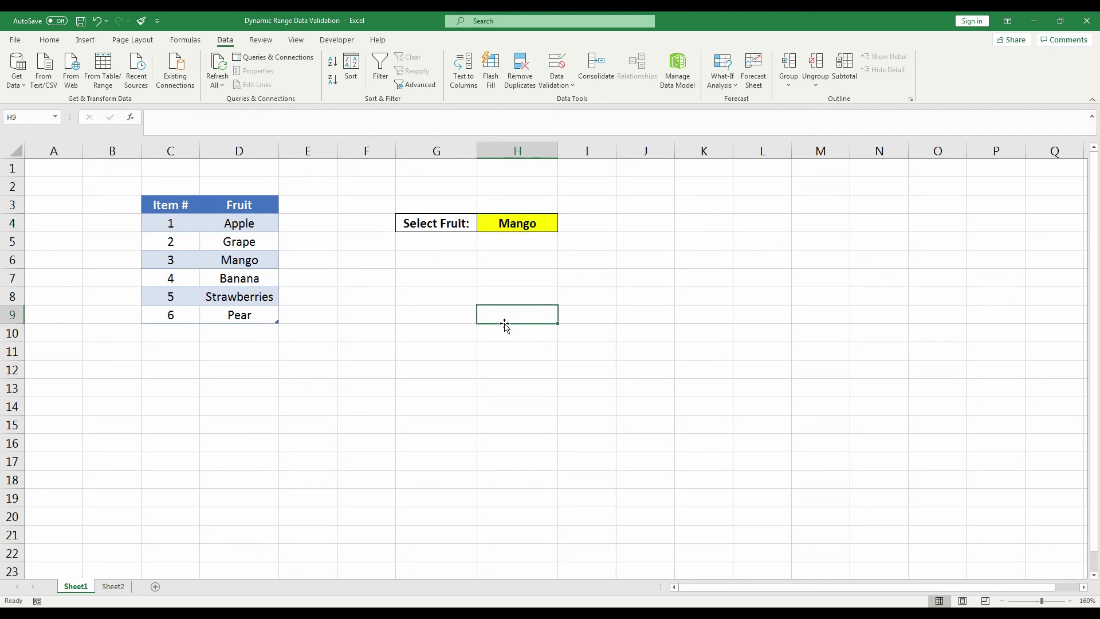